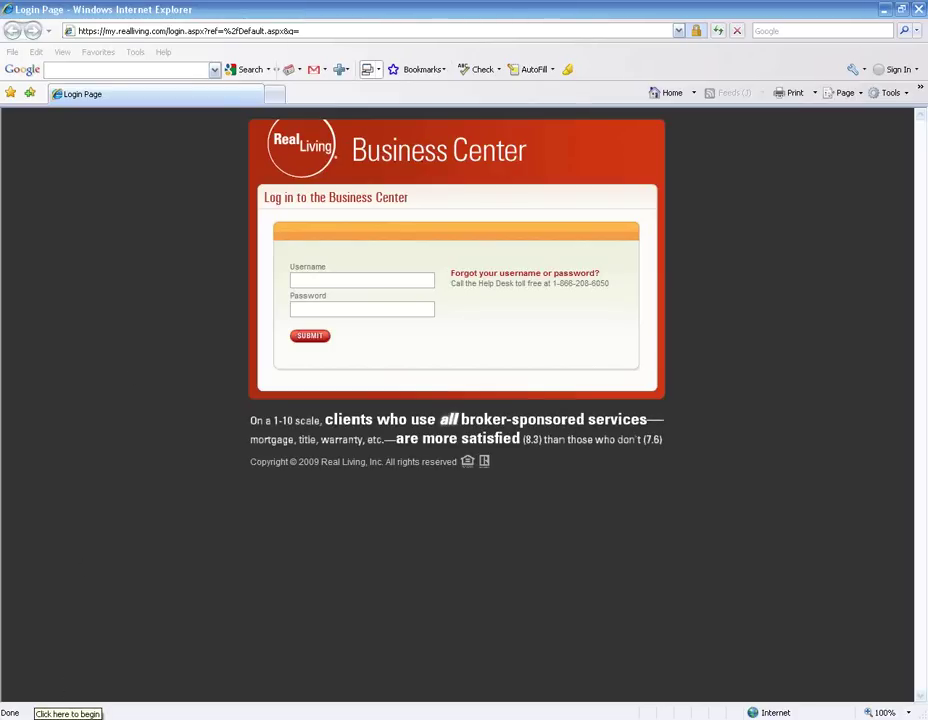
Load google.com and search for 'mwsnap free download'
key(super)
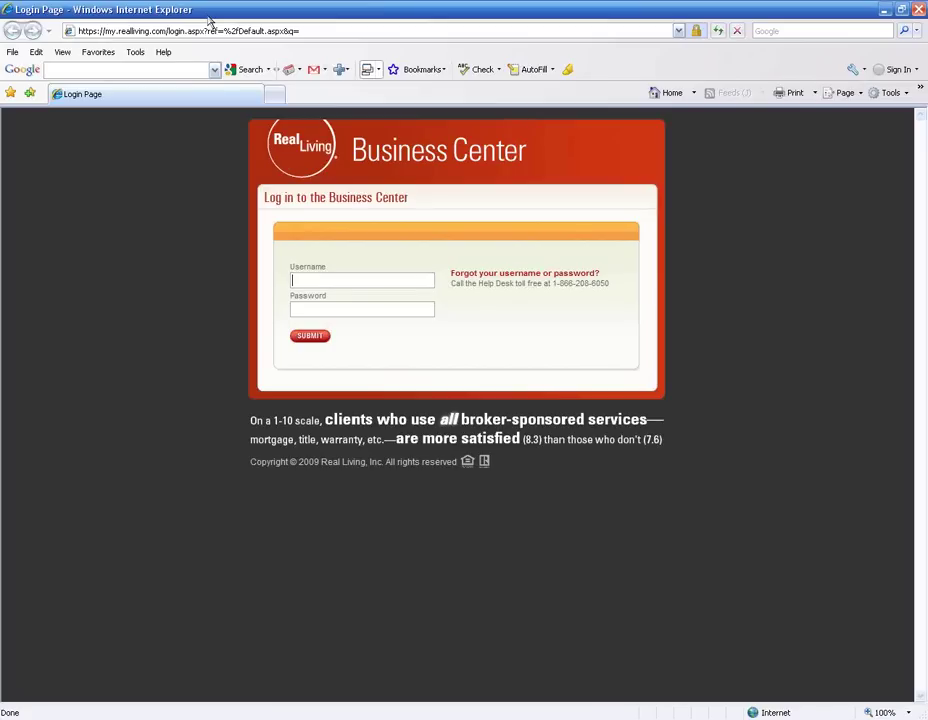
click(197, 31)
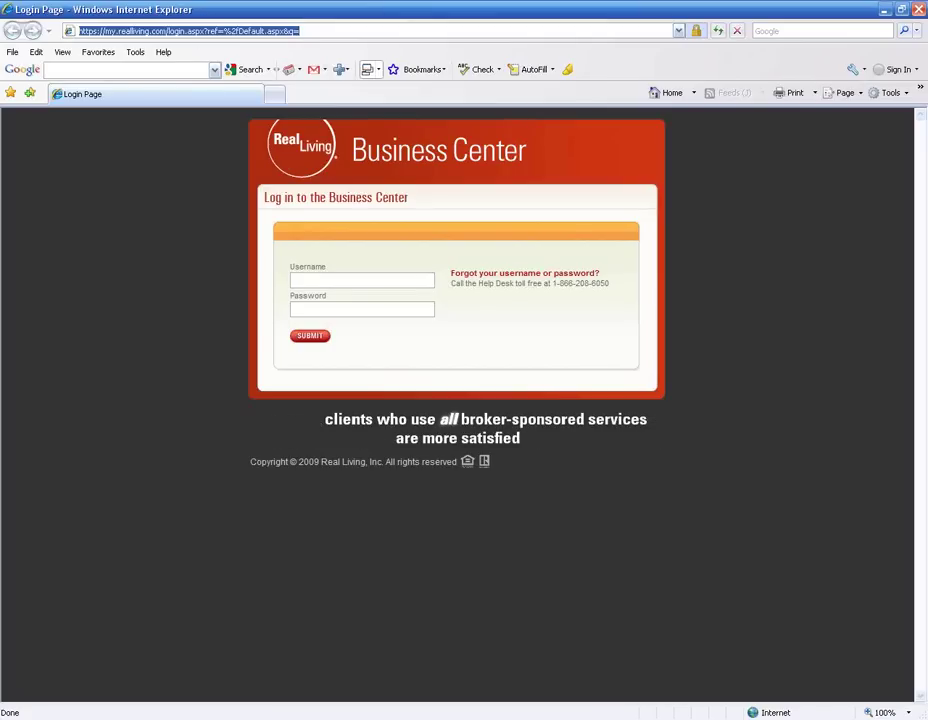
text(goo)
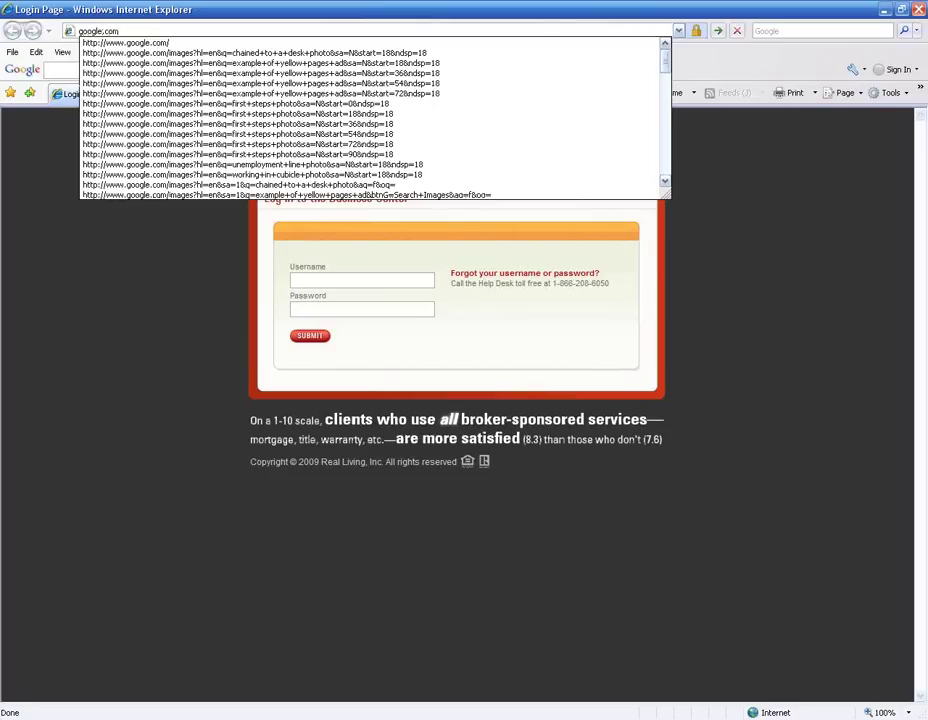
text(gle.com)
key(Return)
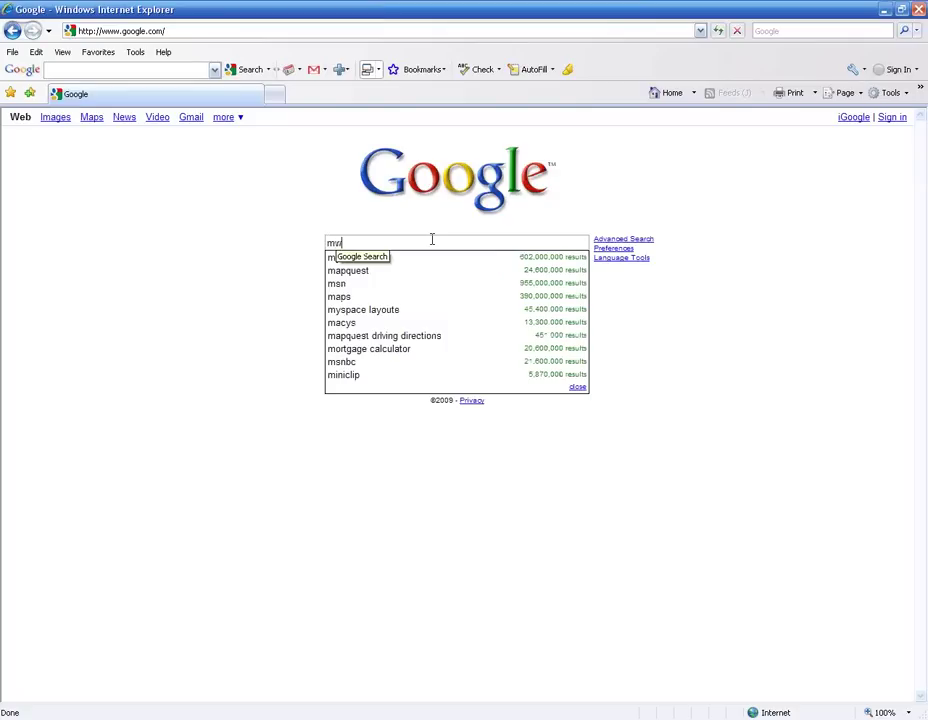
text(nap )
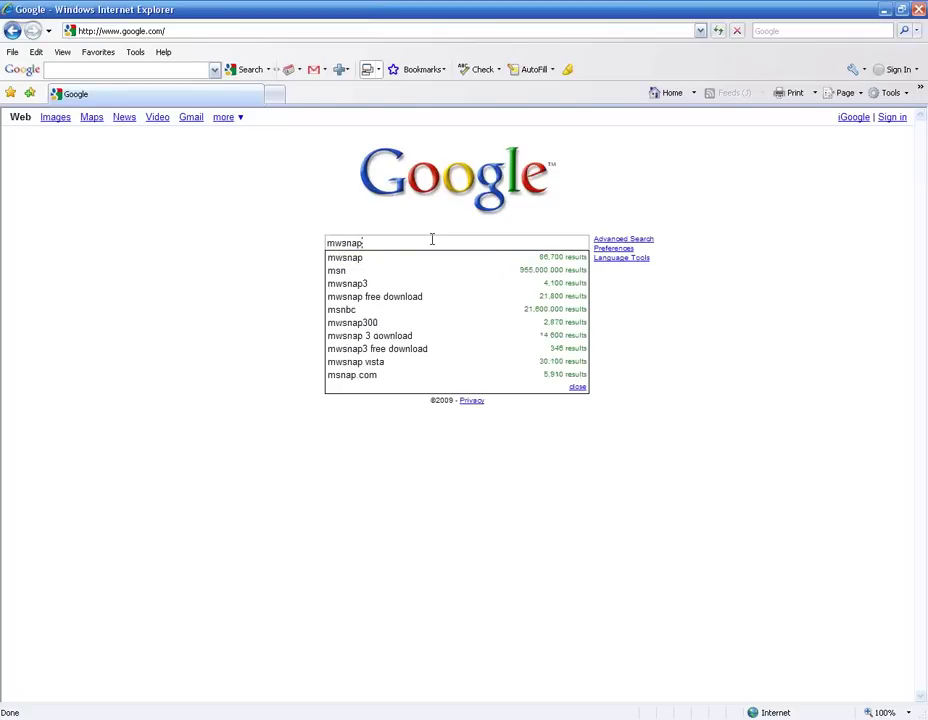
text(free dow)
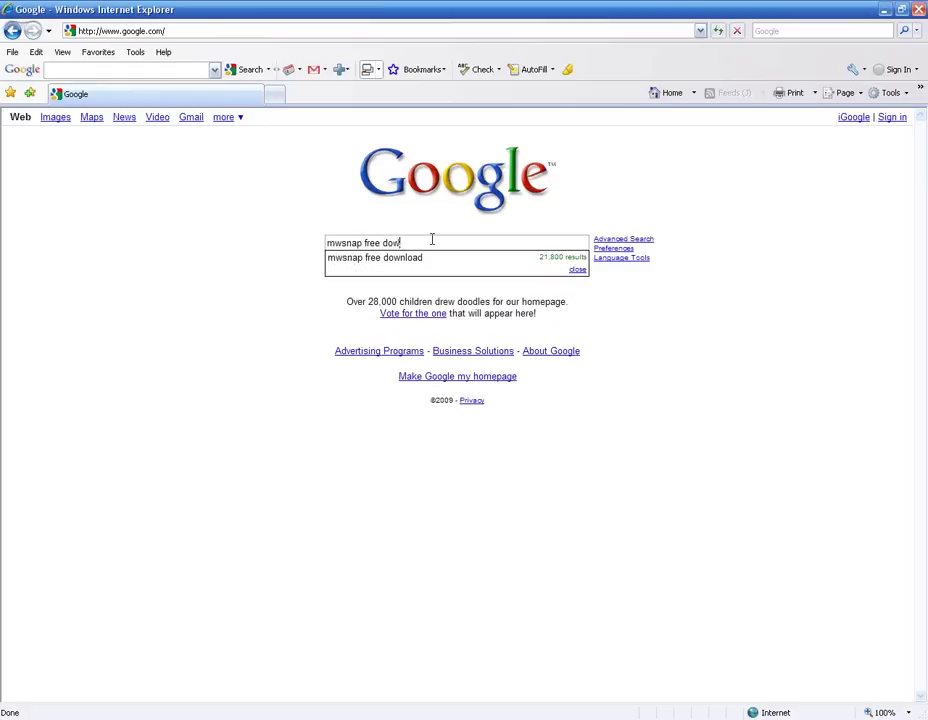
text(nload)
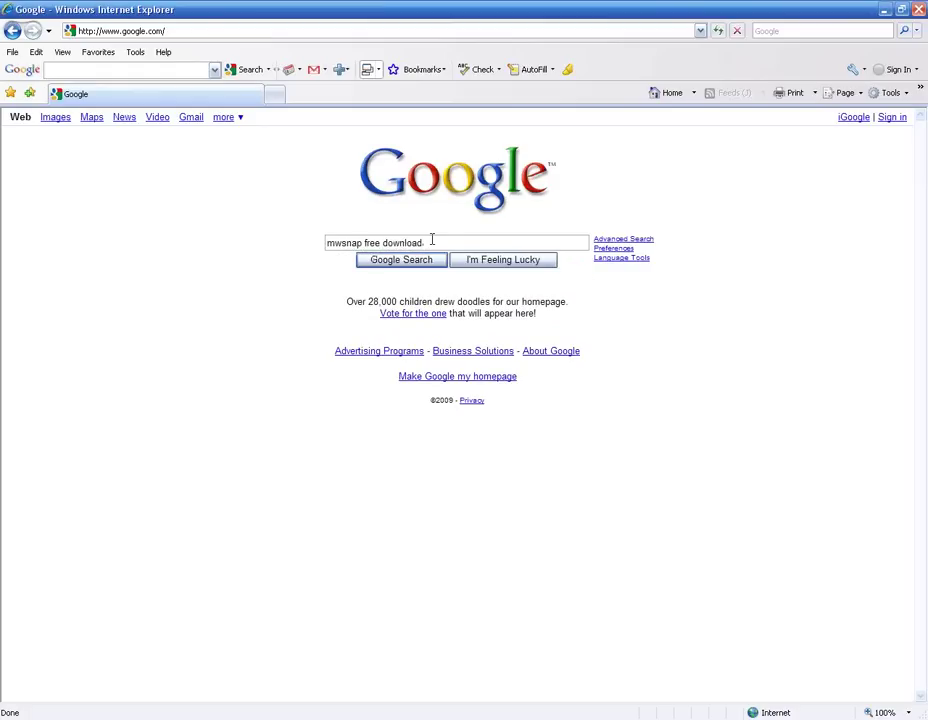
key(Return)
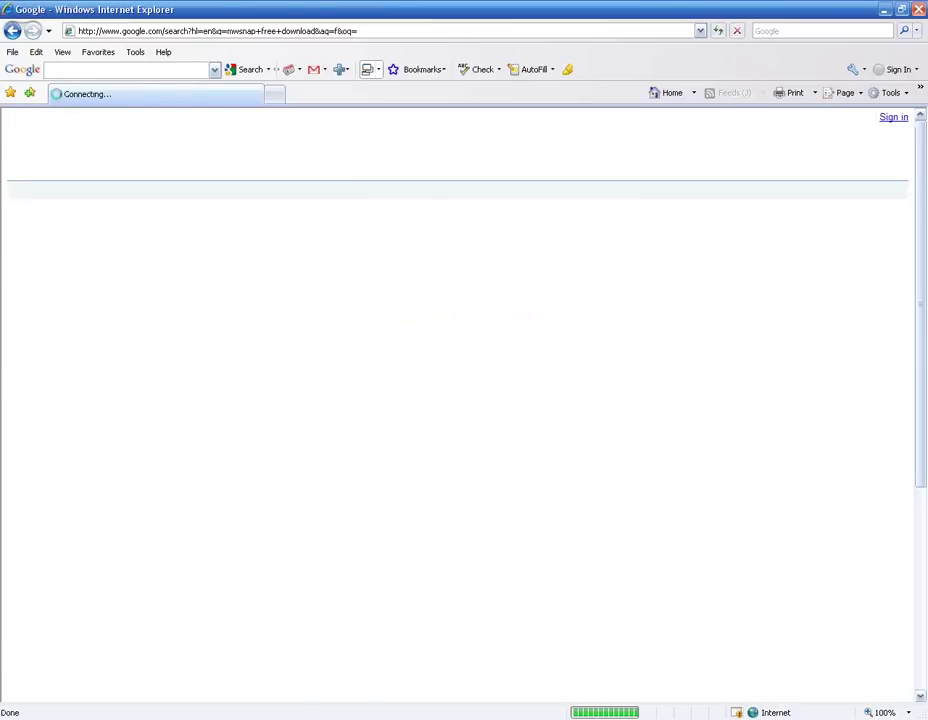
Open the CNET Download.com MWSnap result and scroll through the 3.74 download details and reviews
mouse_move(396, 218)
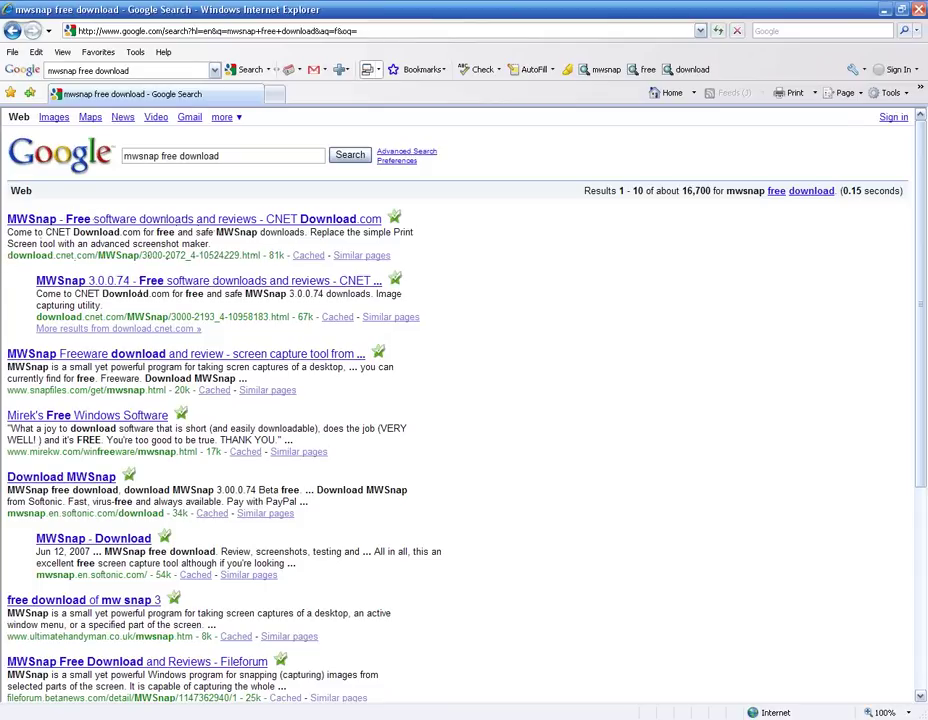
drag(8, 255, 22, 275)
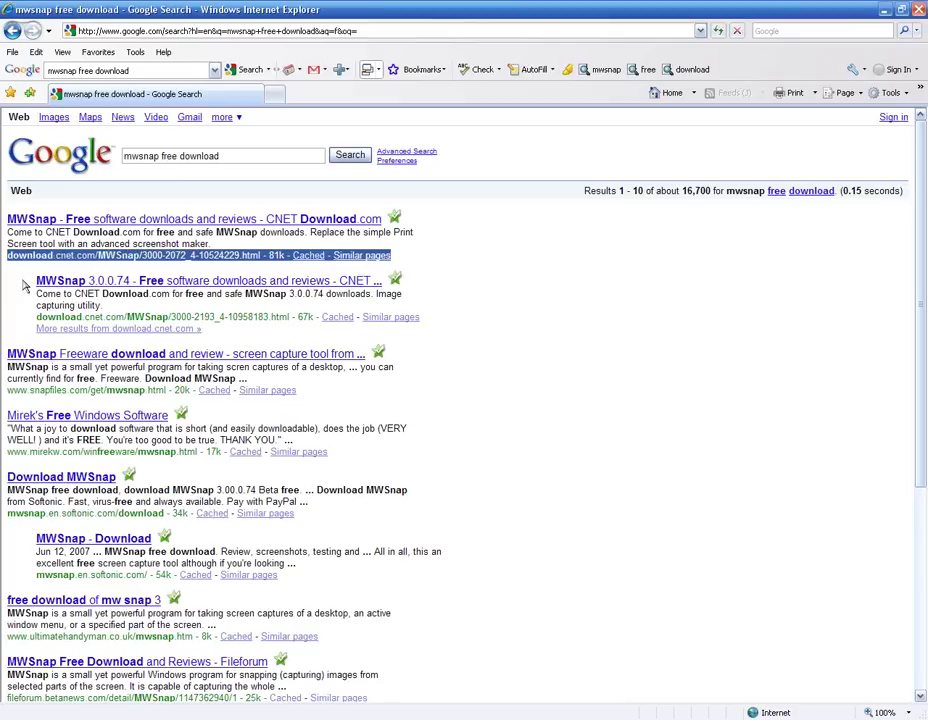
click(25, 280)
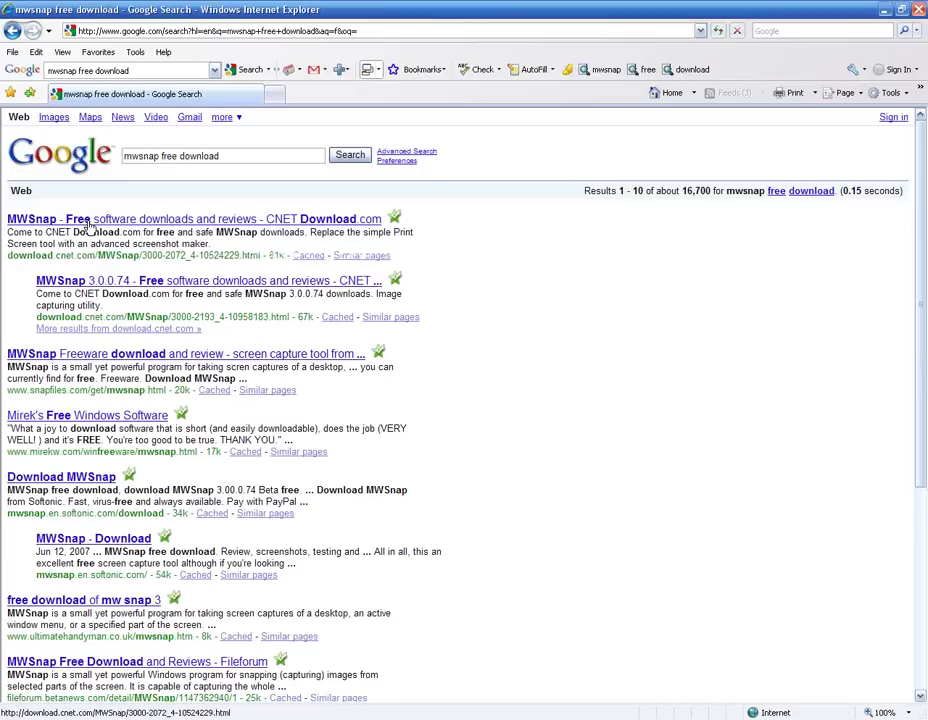
click(160, 222)
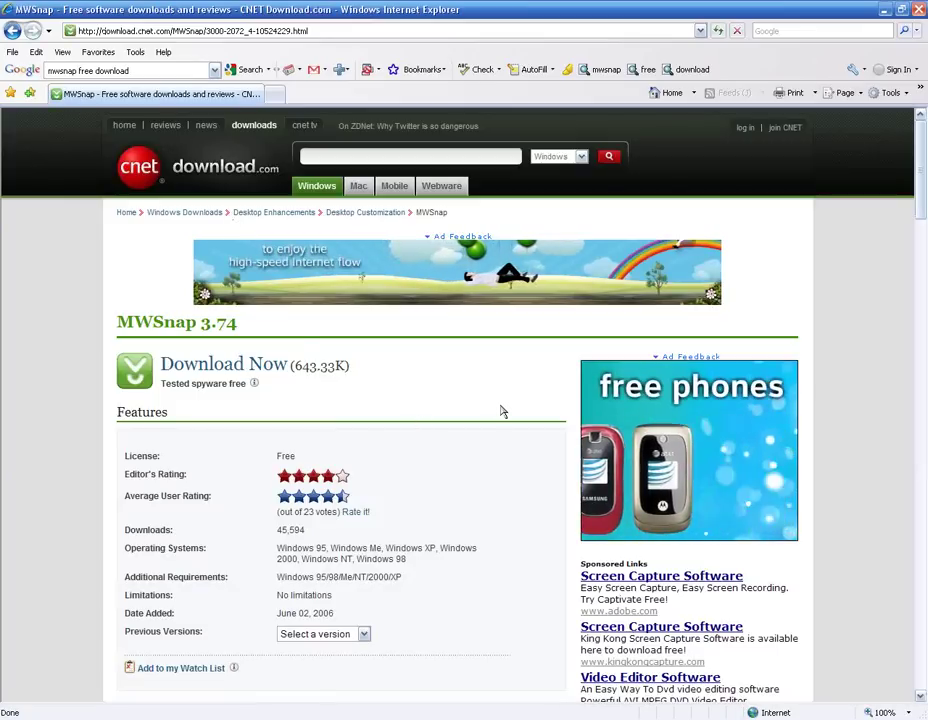
scroll(500, 410, down, 2)
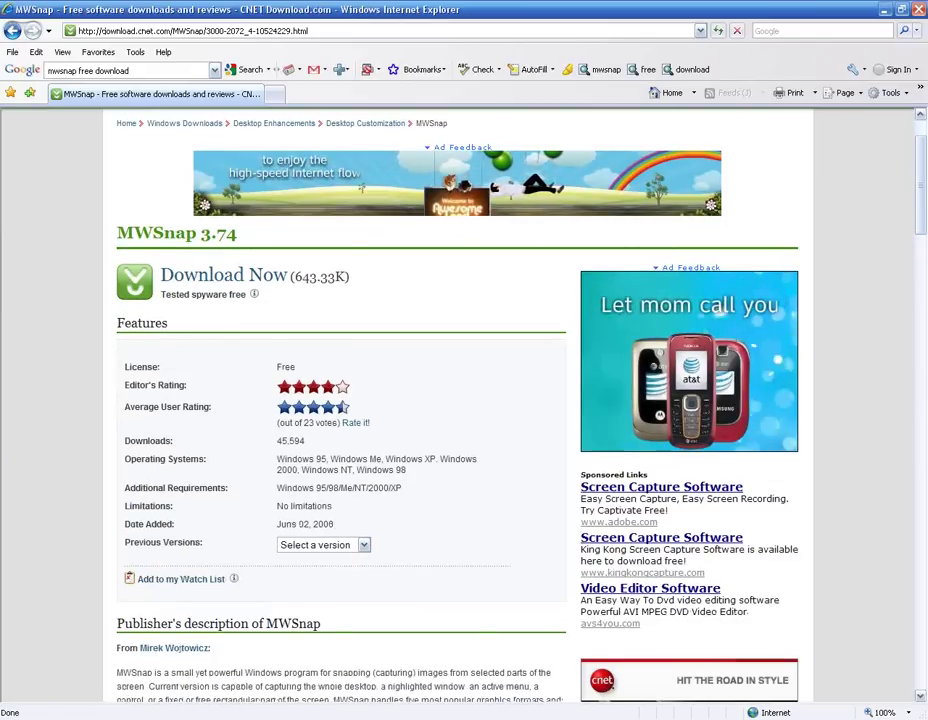
scroll(450, 400, down, 4)
scroll(340, 400, down, 4)
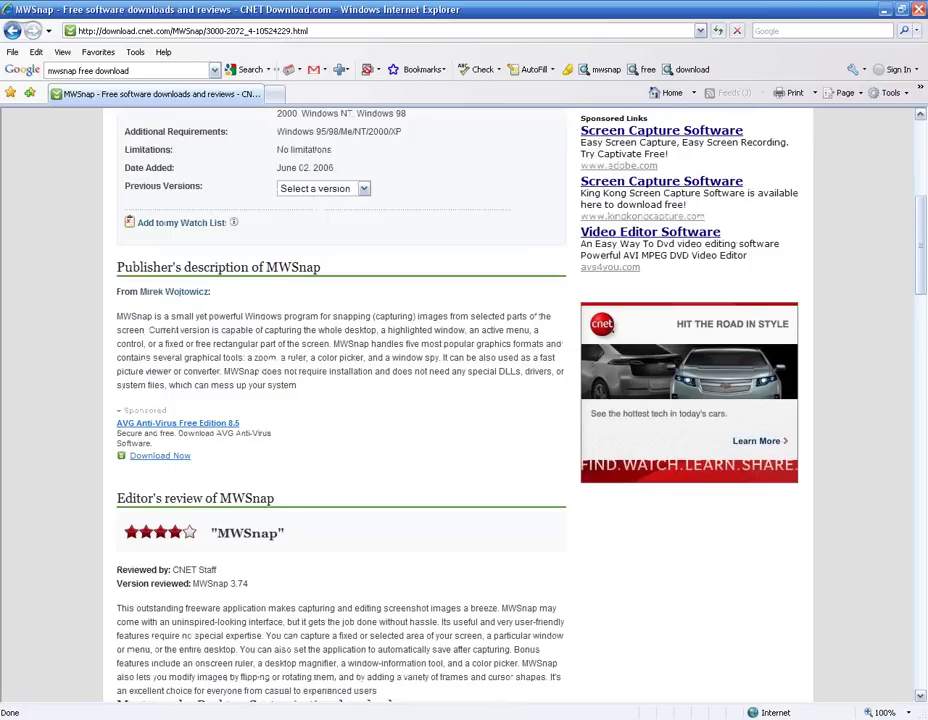
scroll(400, 400, down, 10)
scroll(400, 400, up, 19)
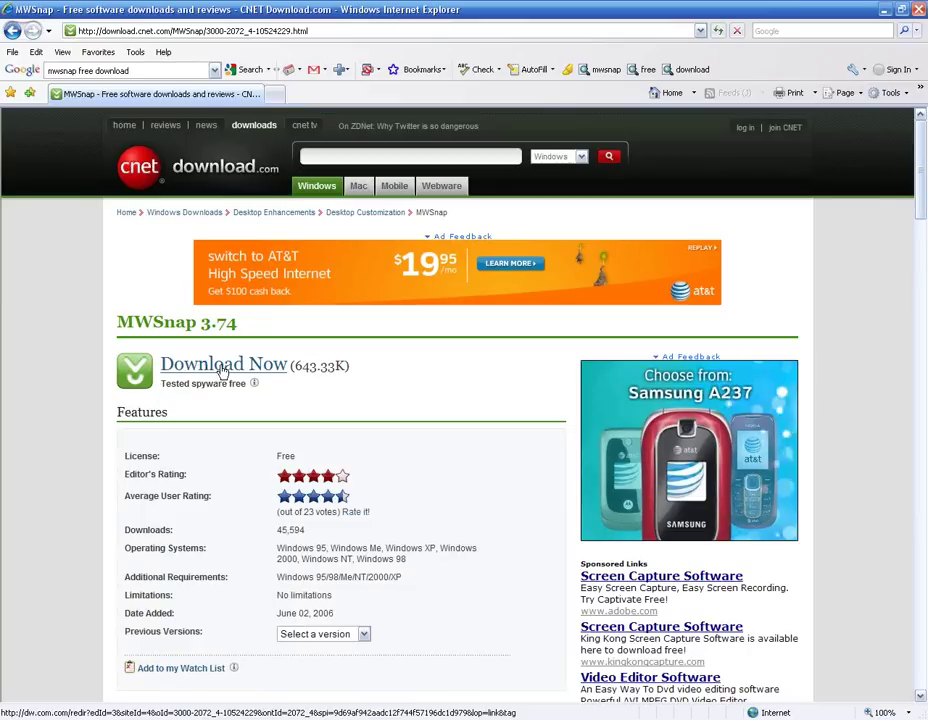
Download MWSnap300.exe, allow the blocked download, and run it past both security warnings
click(222, 366)
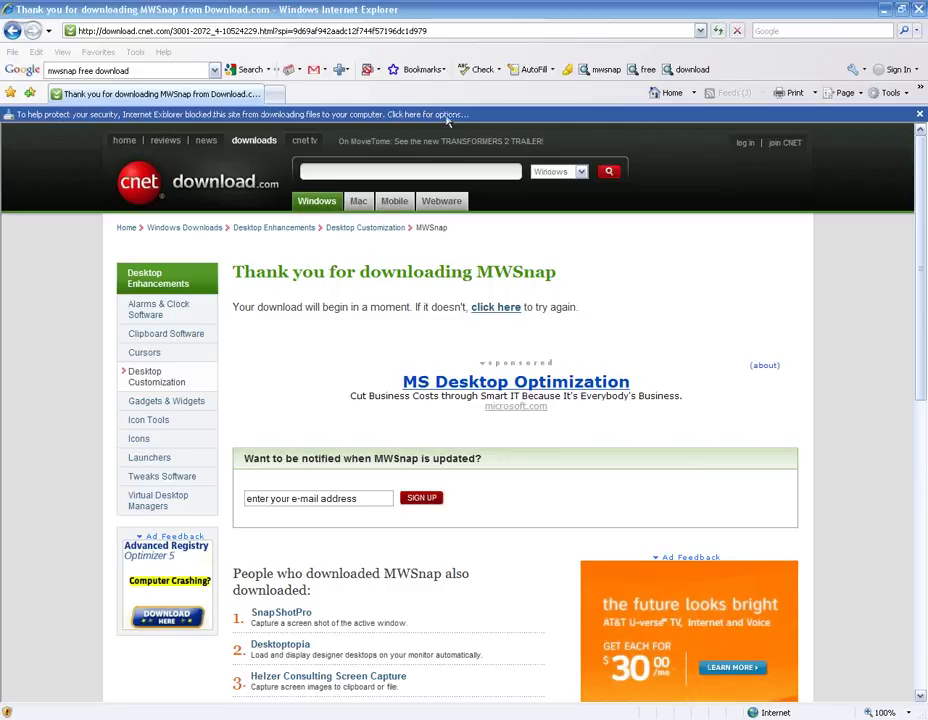
click(447, 115)
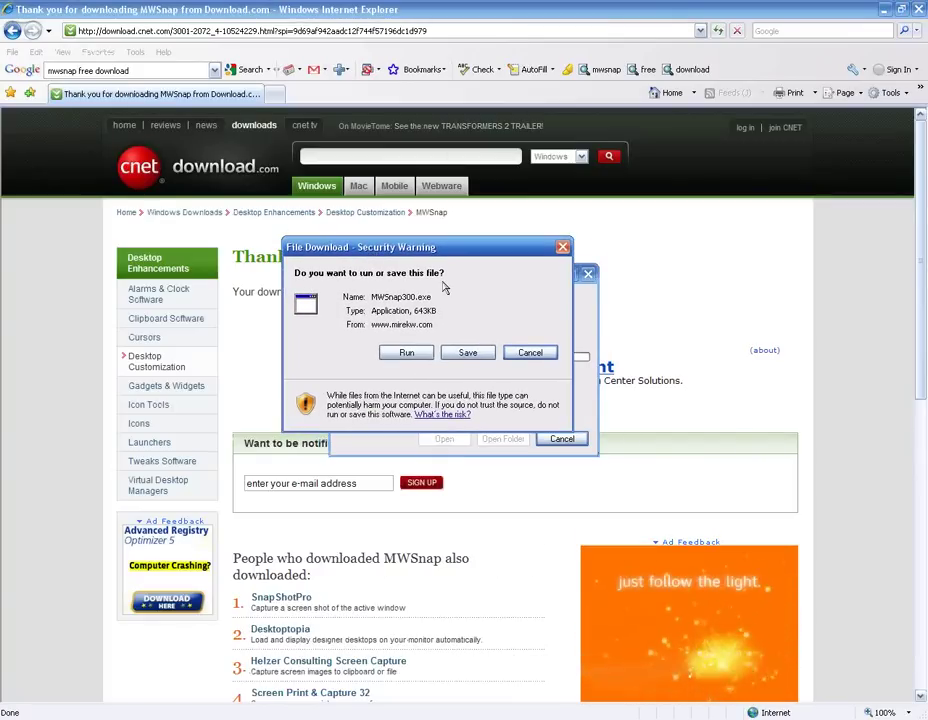
click(421, 357)
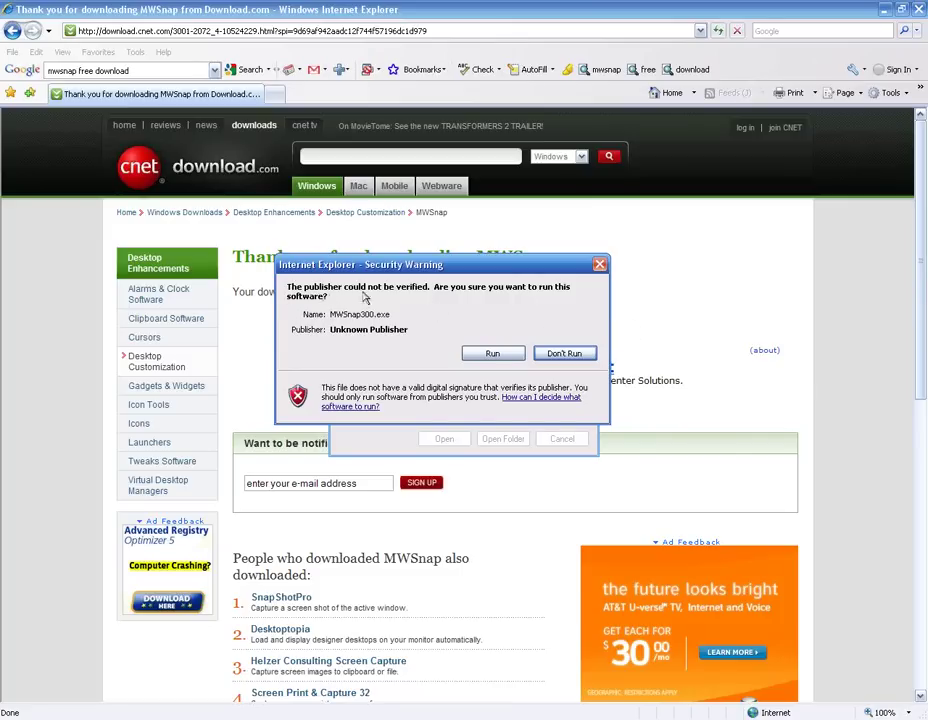
click(493, 354)
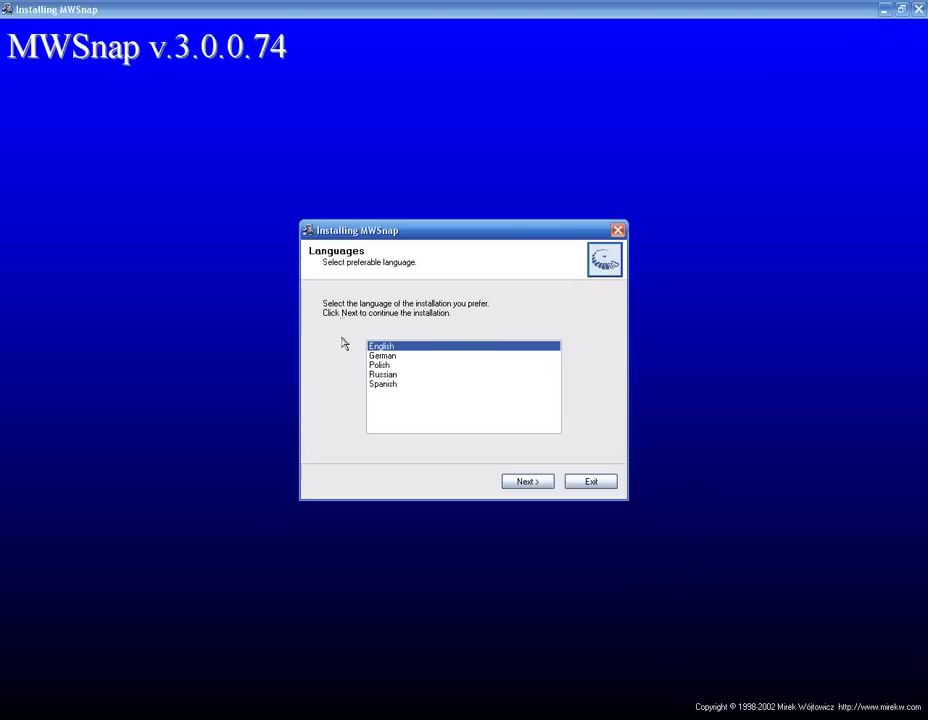
Install MWSnap in English into C:\Program Files\MWSnap with the default settings
click(528, 482)
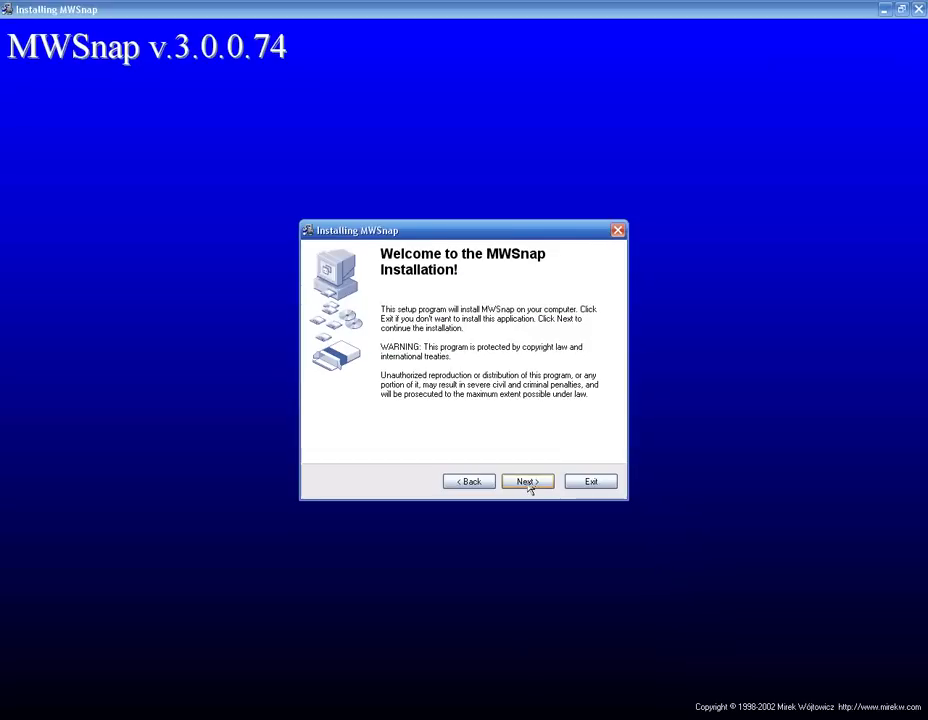
click(528, 483)
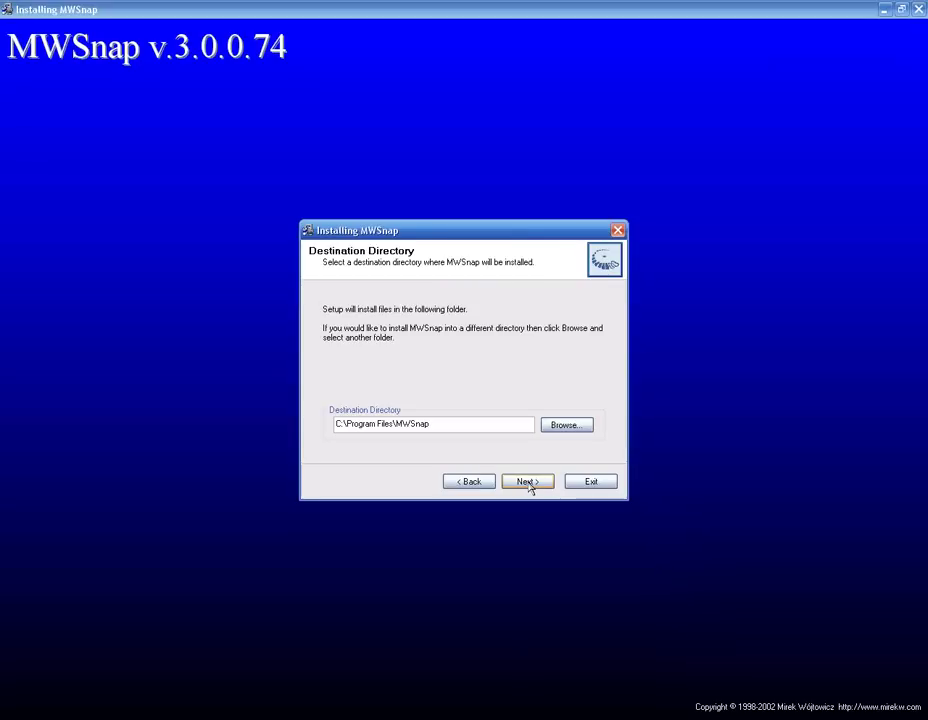
click(528, 482)
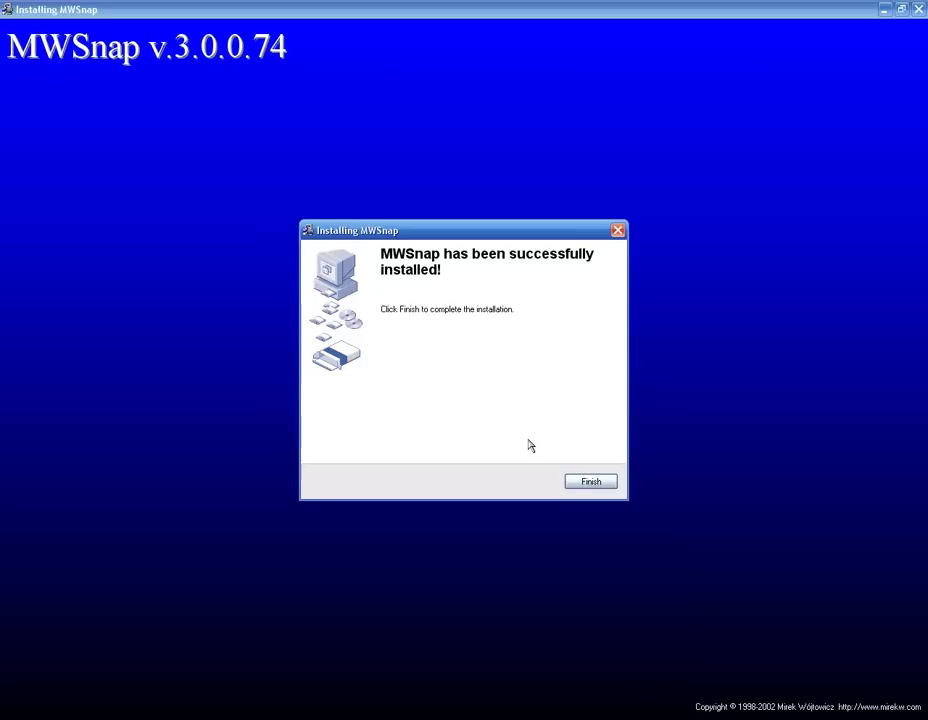
click(596, 485)
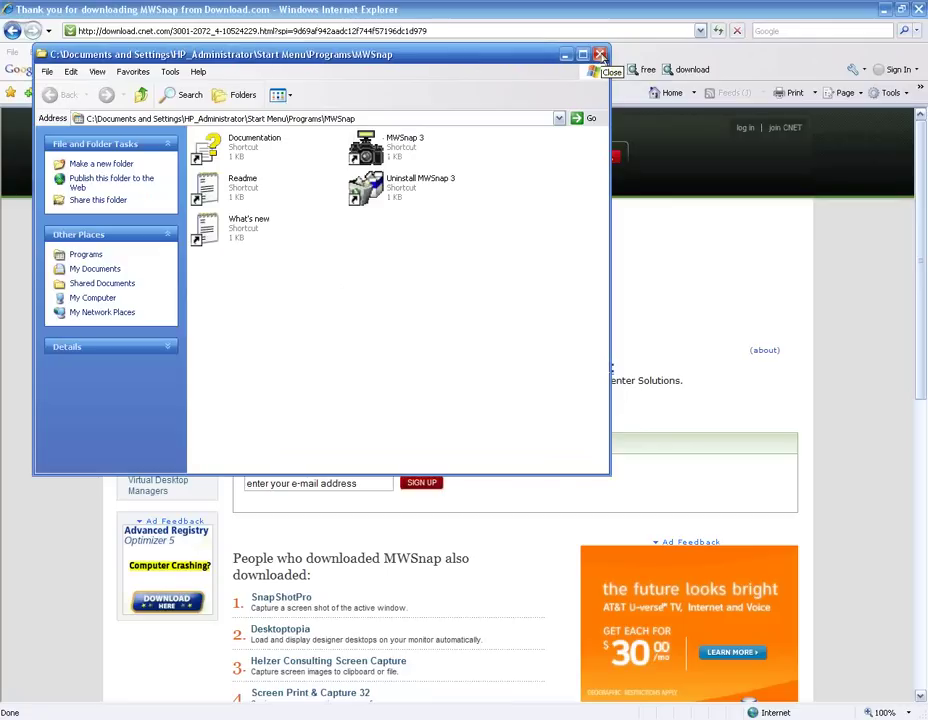
Close the MWSnap folder, minimize the extra windows, and maximize the Real Living browser window
click(601, 55)
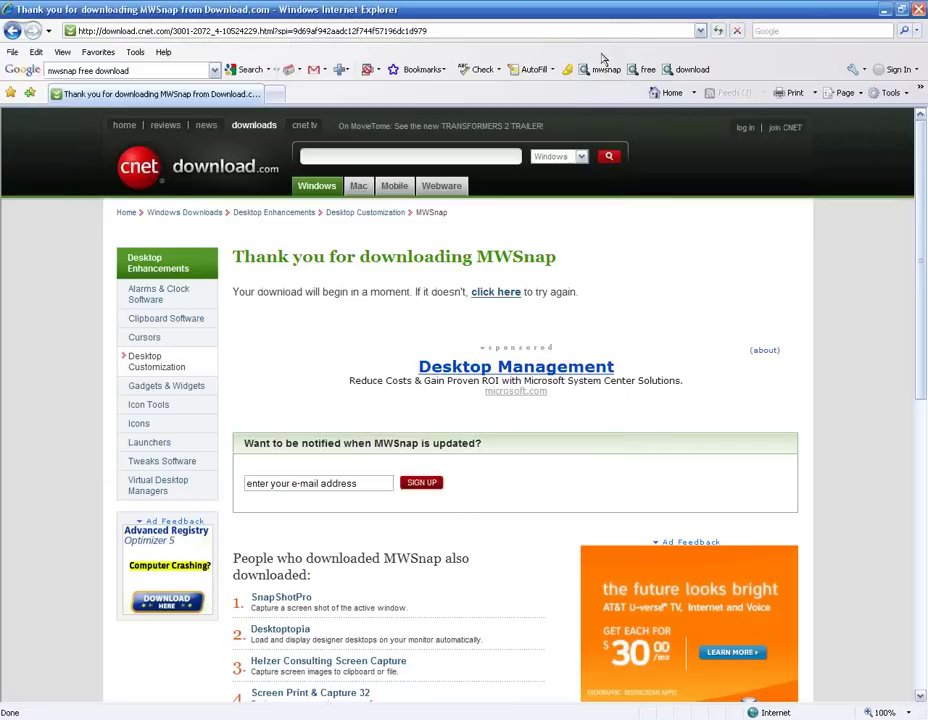
click(901, 10)
click(884, 14)
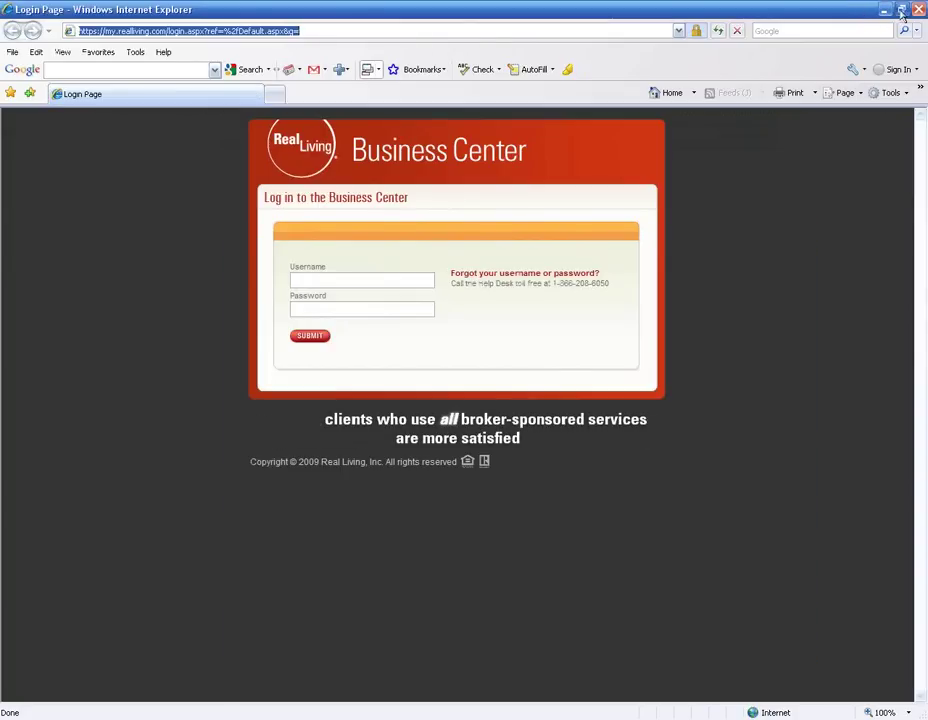
click(901, 10)
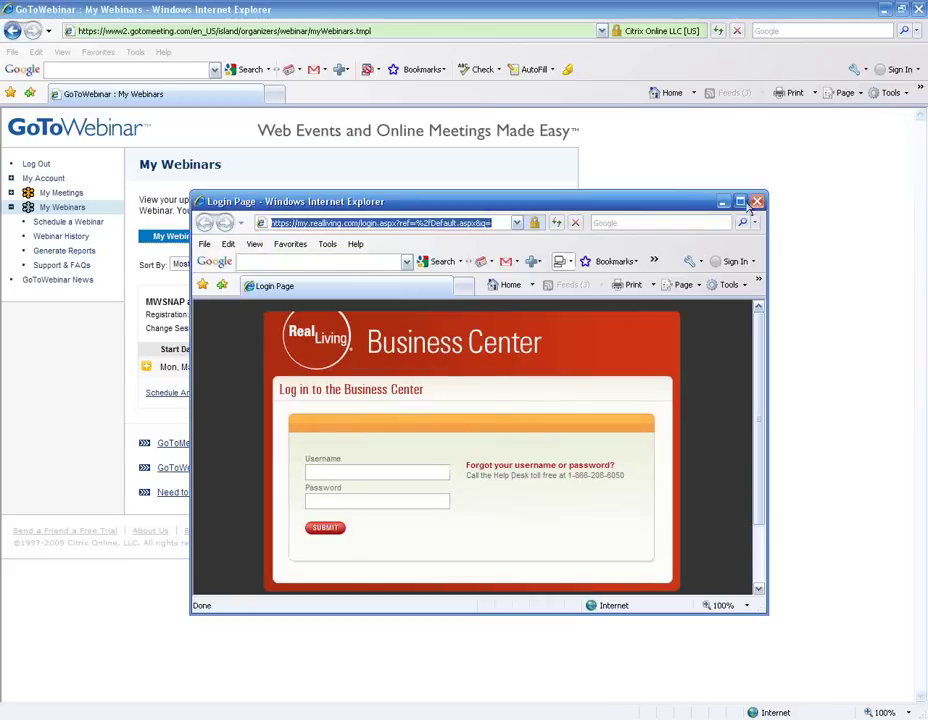
click(884, 10)
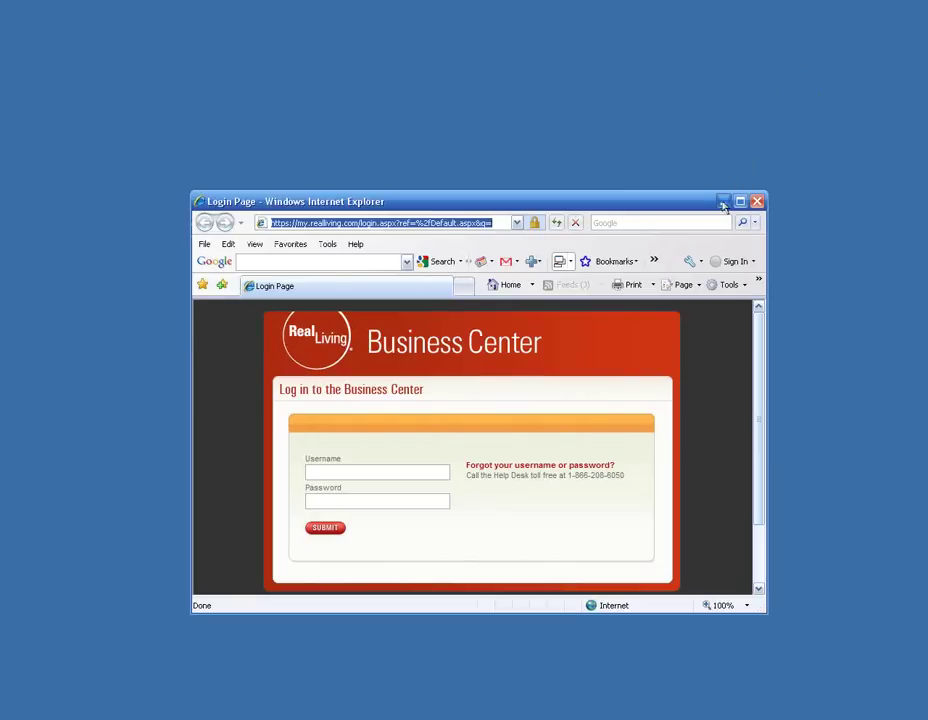
click(740, 202)
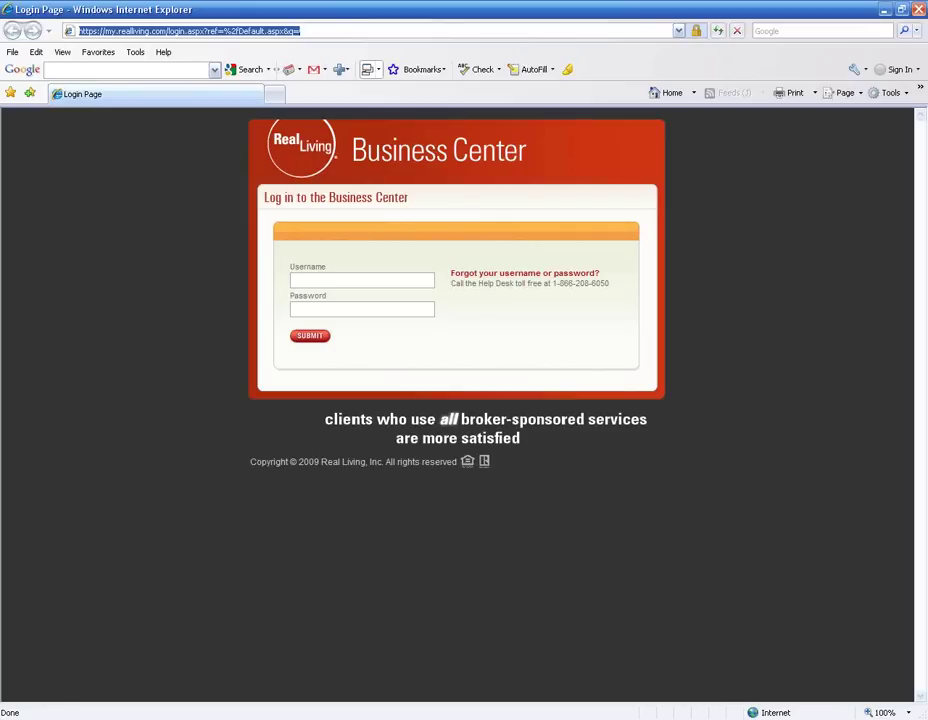
Browse the Start menu's MWSnap entry, dismiss it, and select the browser's web address
key(super)
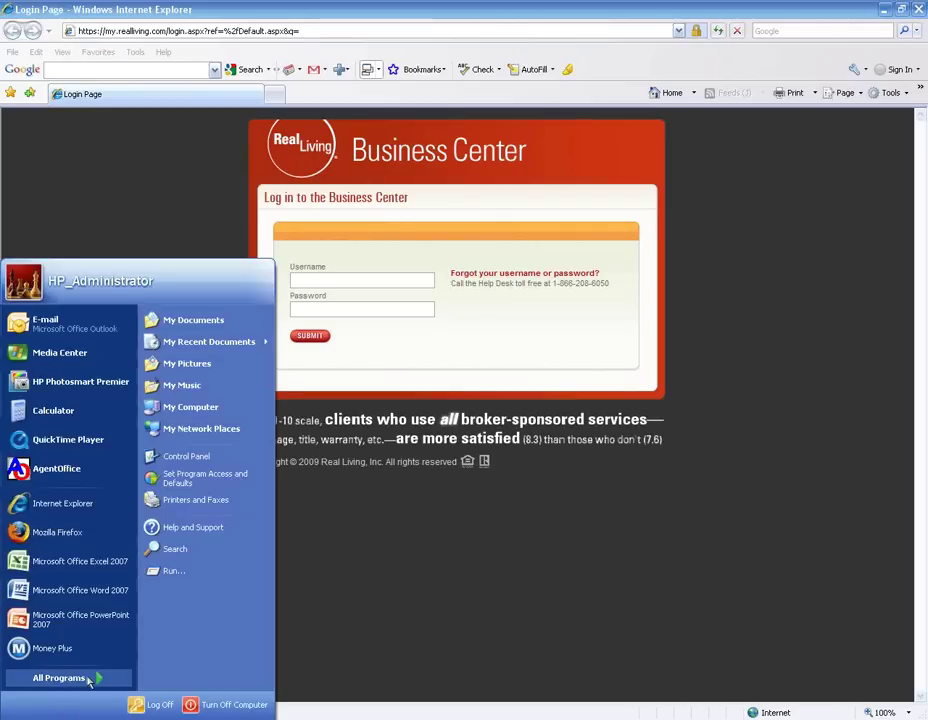
mouse_move(89, 680)
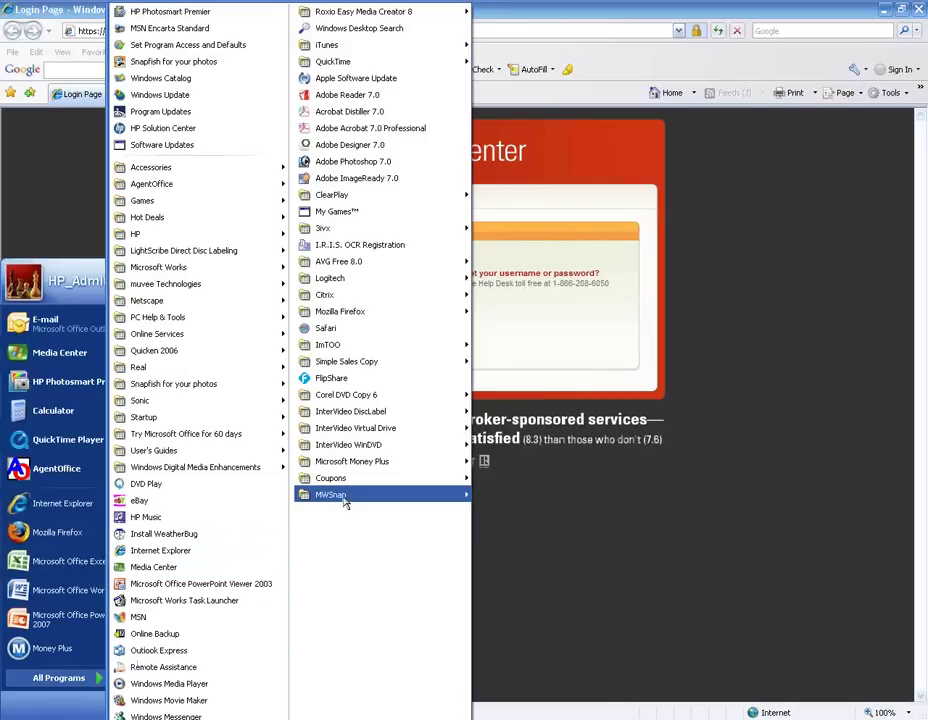
mouse_move(345, 502)
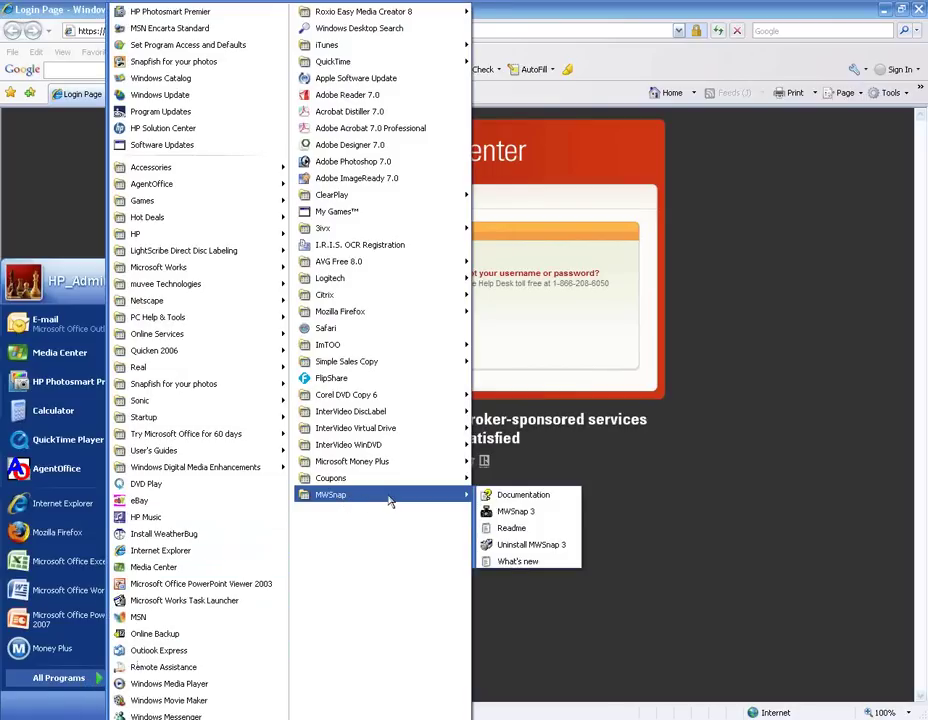
click(687, 494)
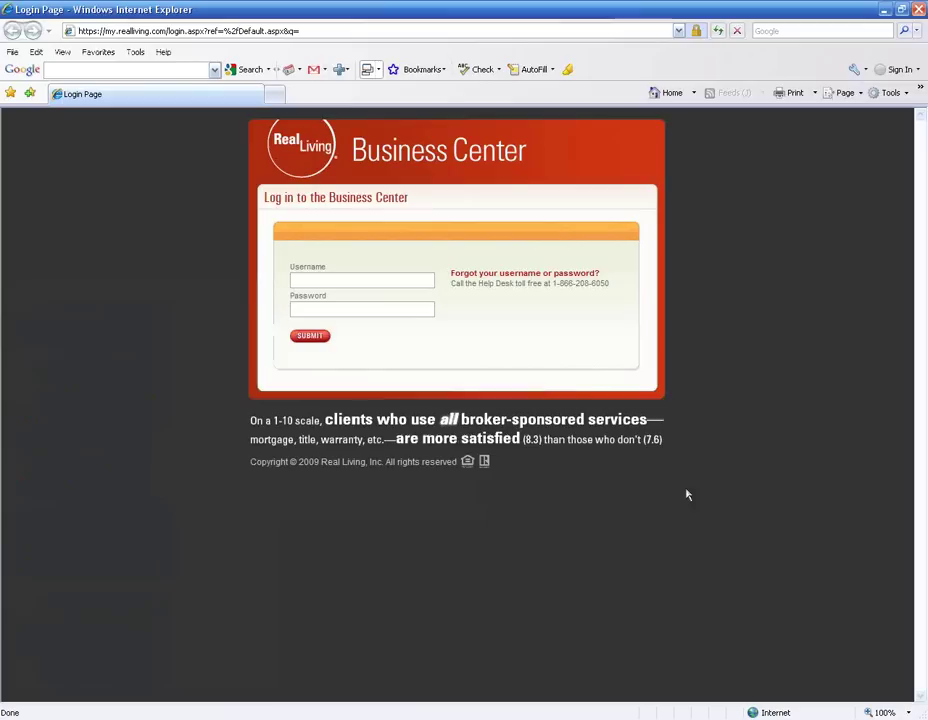
click(143, 33)
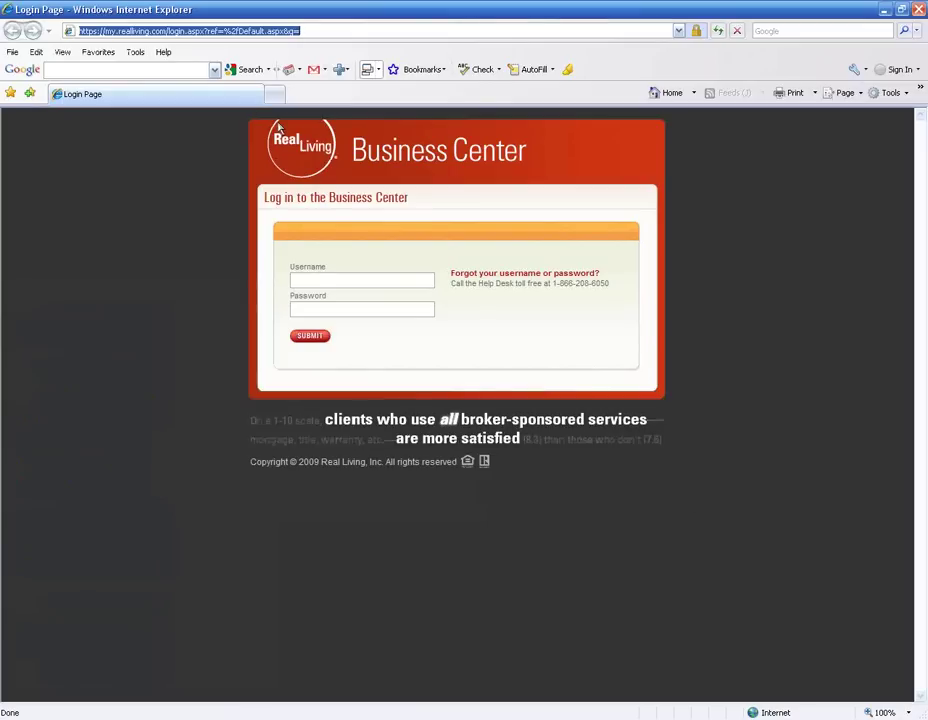
Load localadlink.com and scroll down to its Columbus featured businesses
text(localadlink.com)
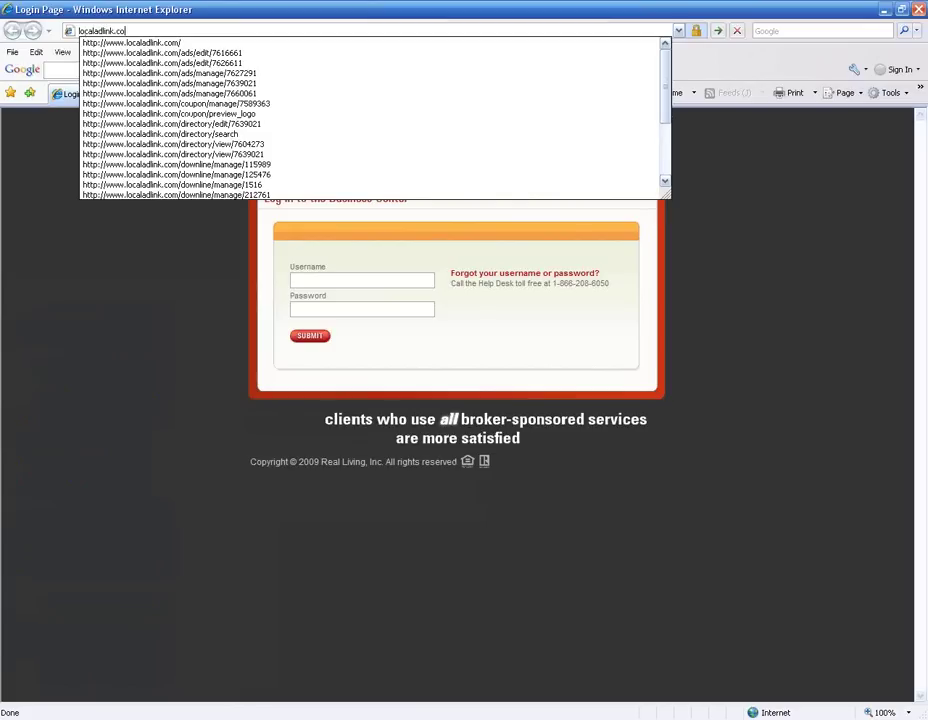
key(Return)
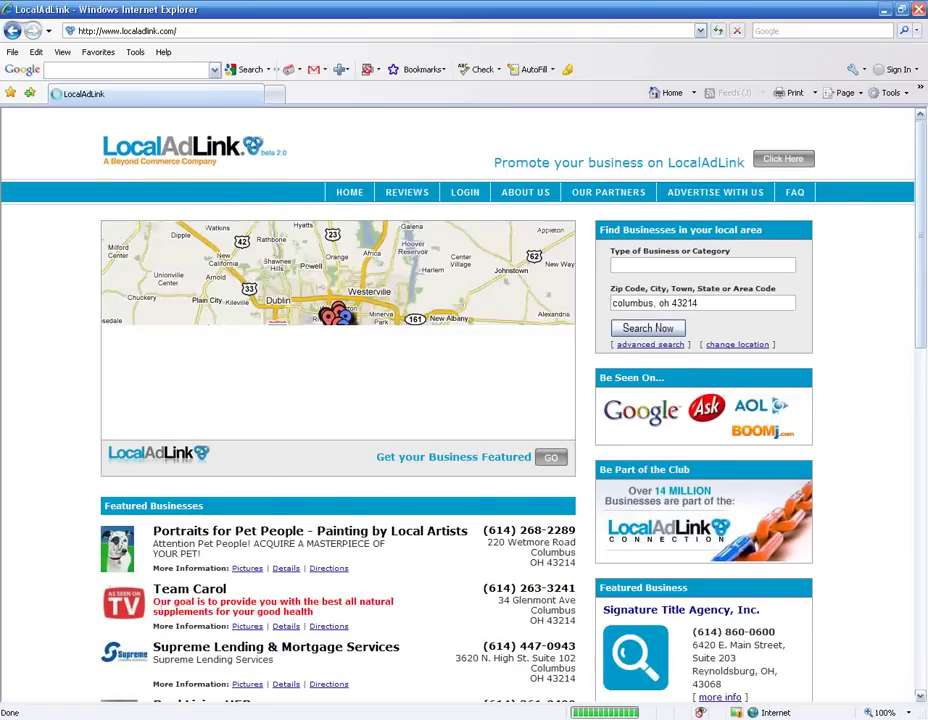
scroll(50, 602, down, 2)
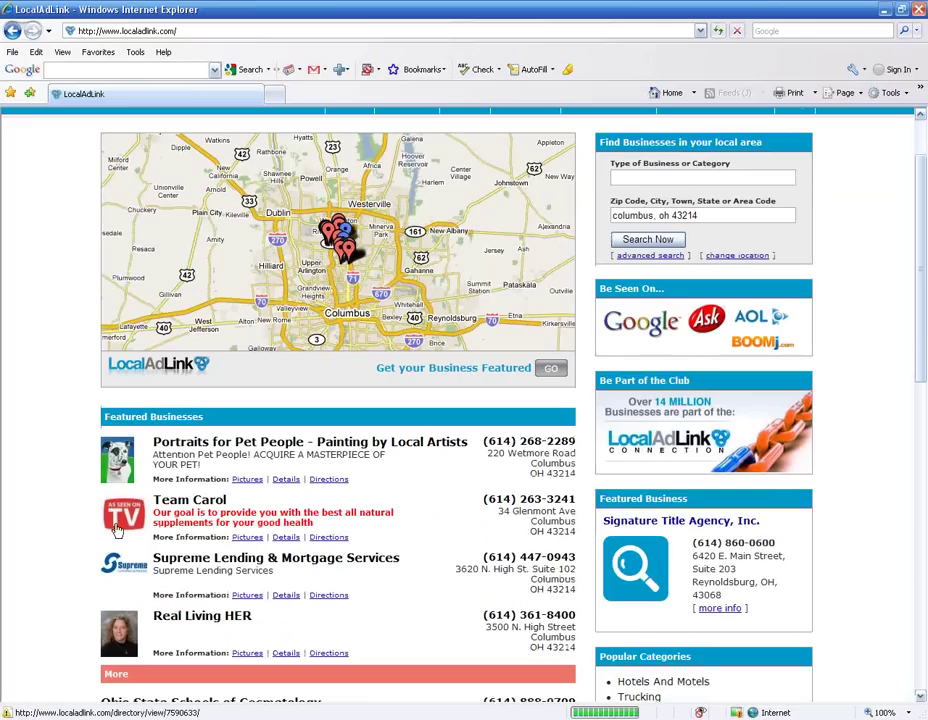
scroll(117, 610, down, 2)
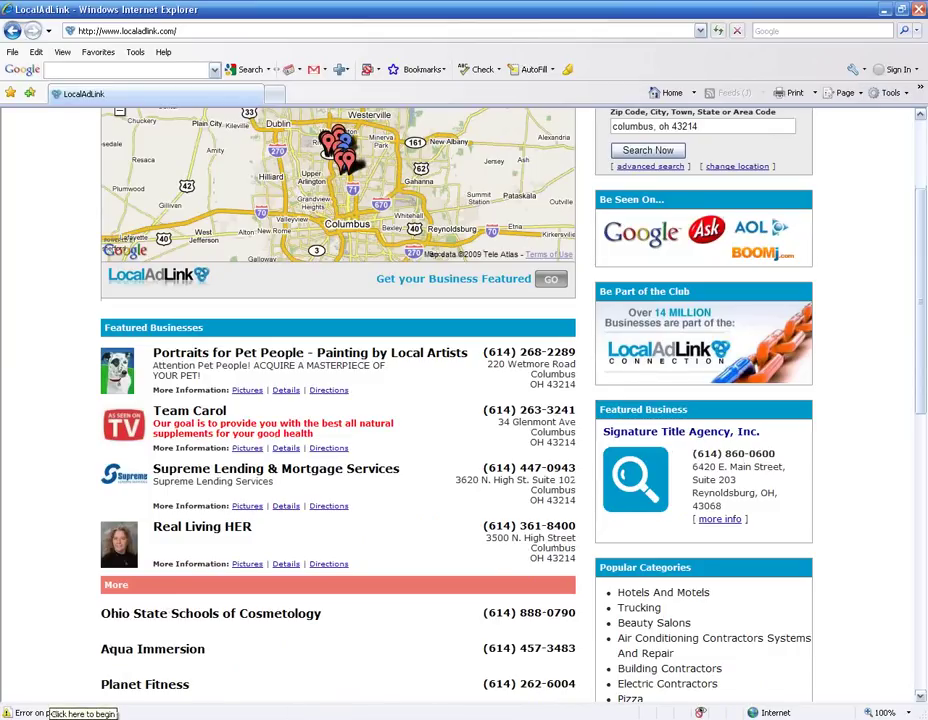
click(45, 651)
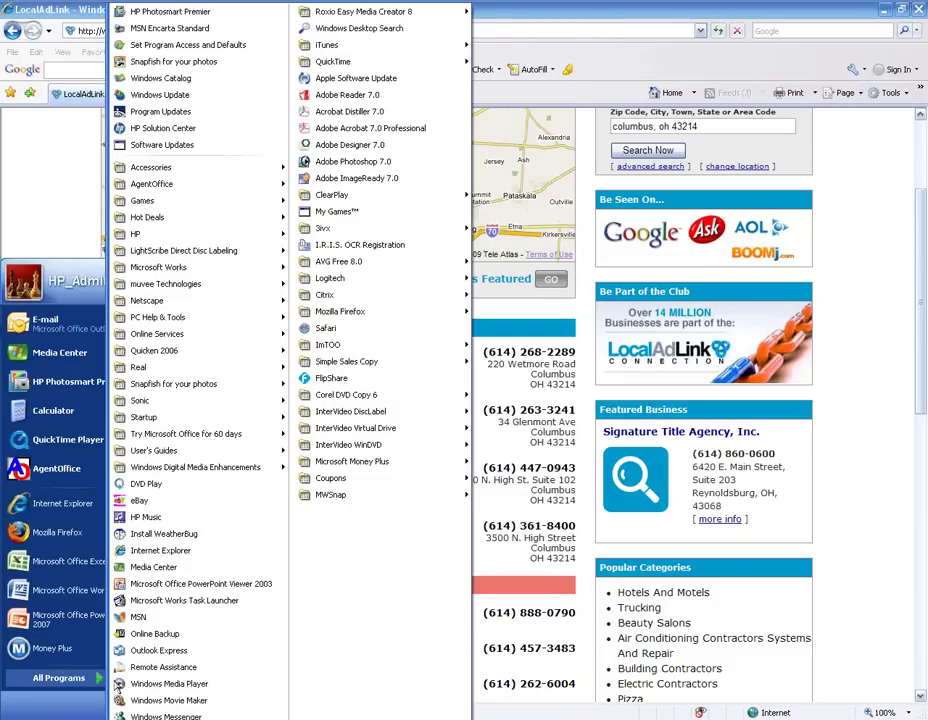
Start MWSnap 3 from All Programs and pick English.ini as its interface language
mouse_move(356, 506)
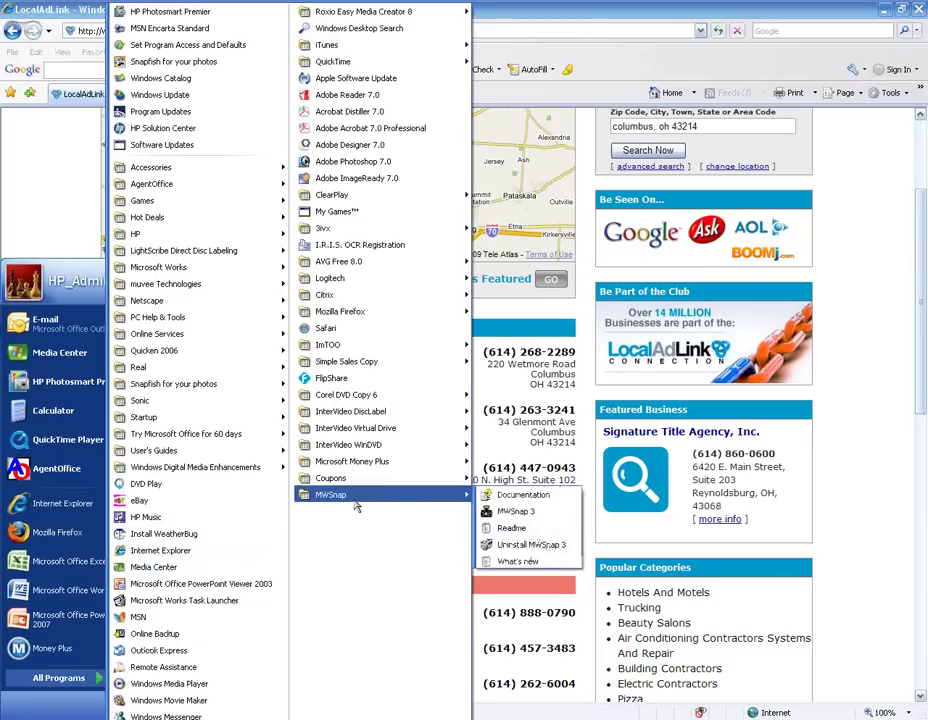
click(515, 511)
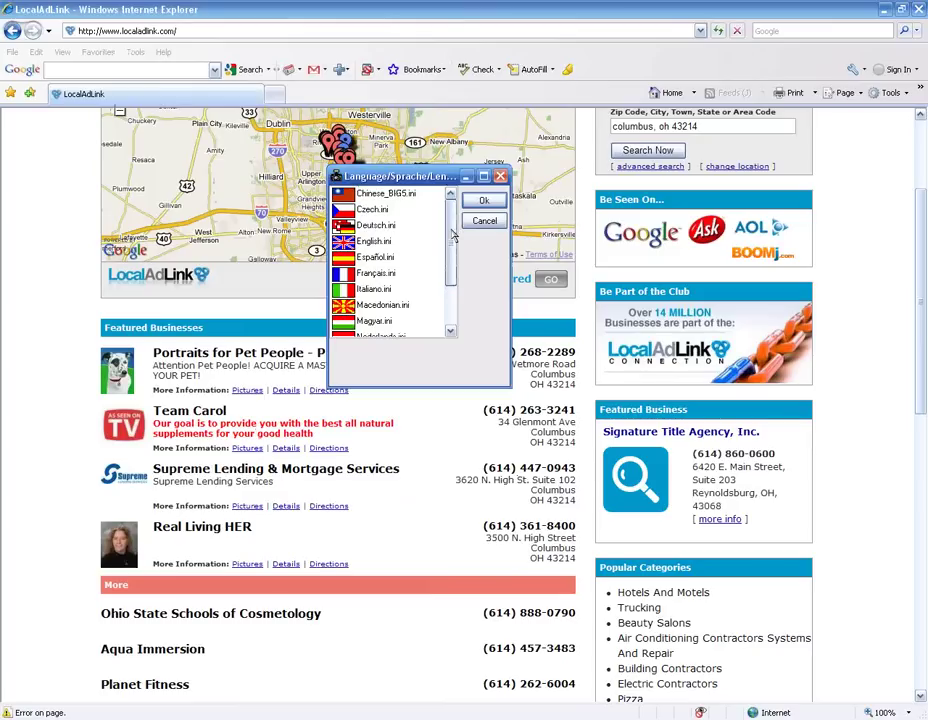
click(372, 241)
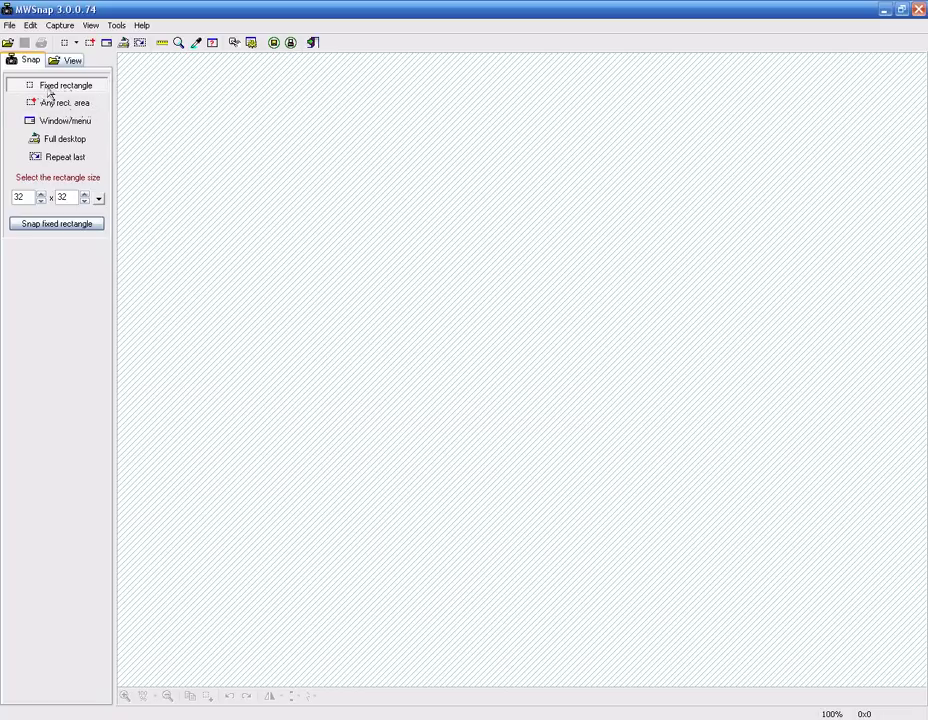
Select Any rect. area mode, glance at the LocalAdLink page, and start Snap any area
click(66, 103)
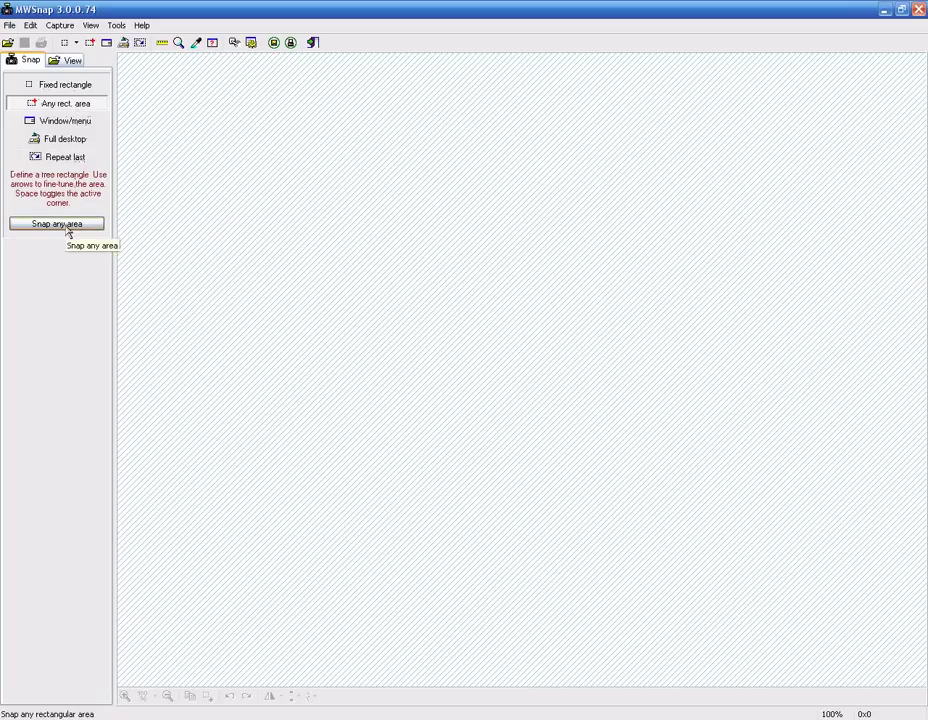
click(262, 716)
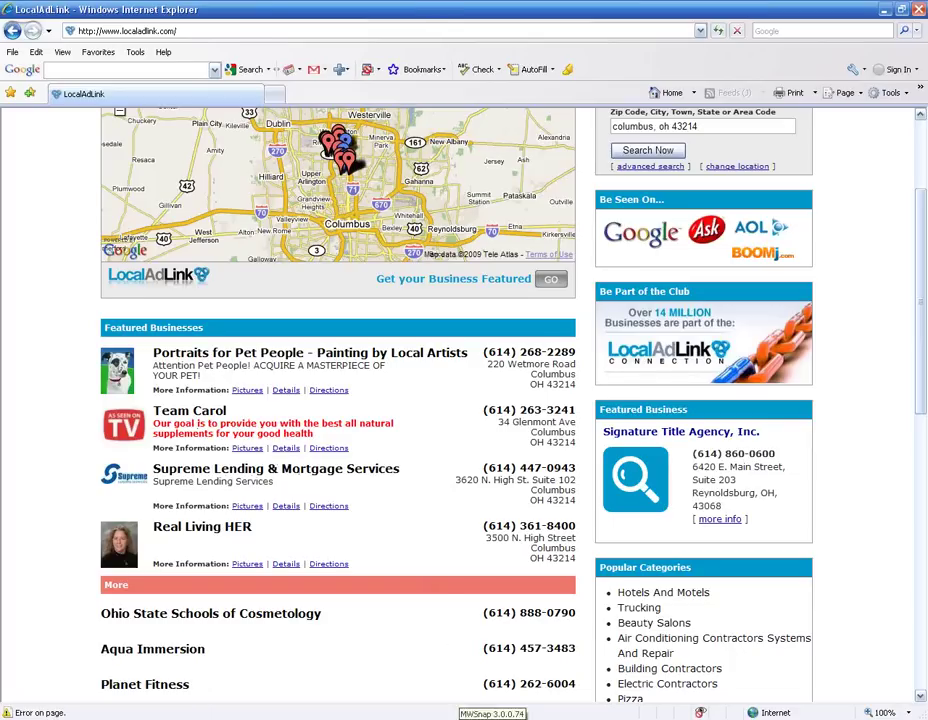
click(490, 712)
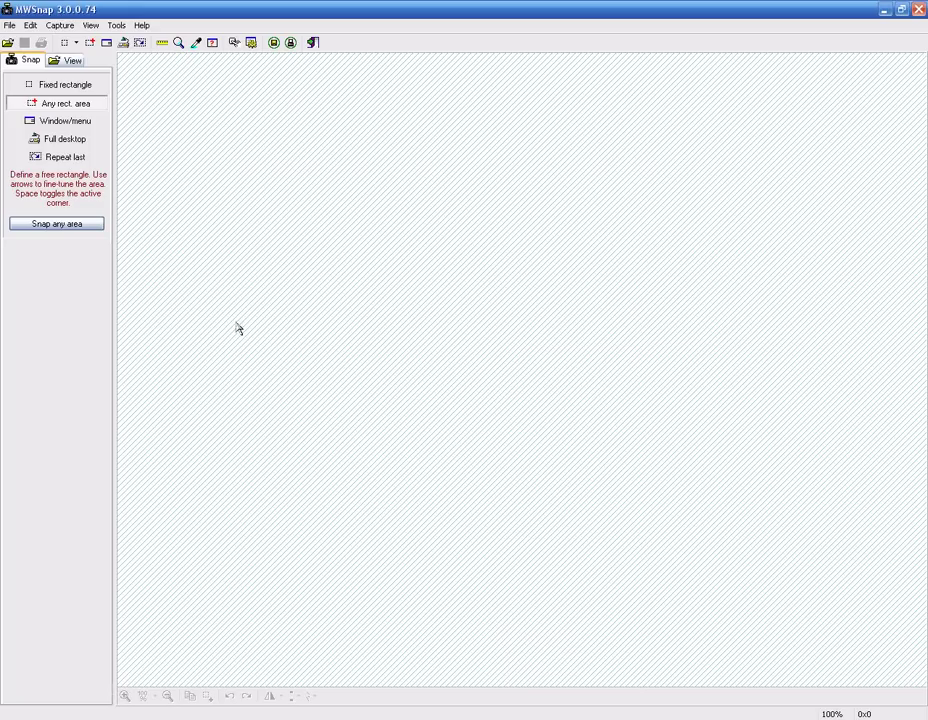
click(56, 226)
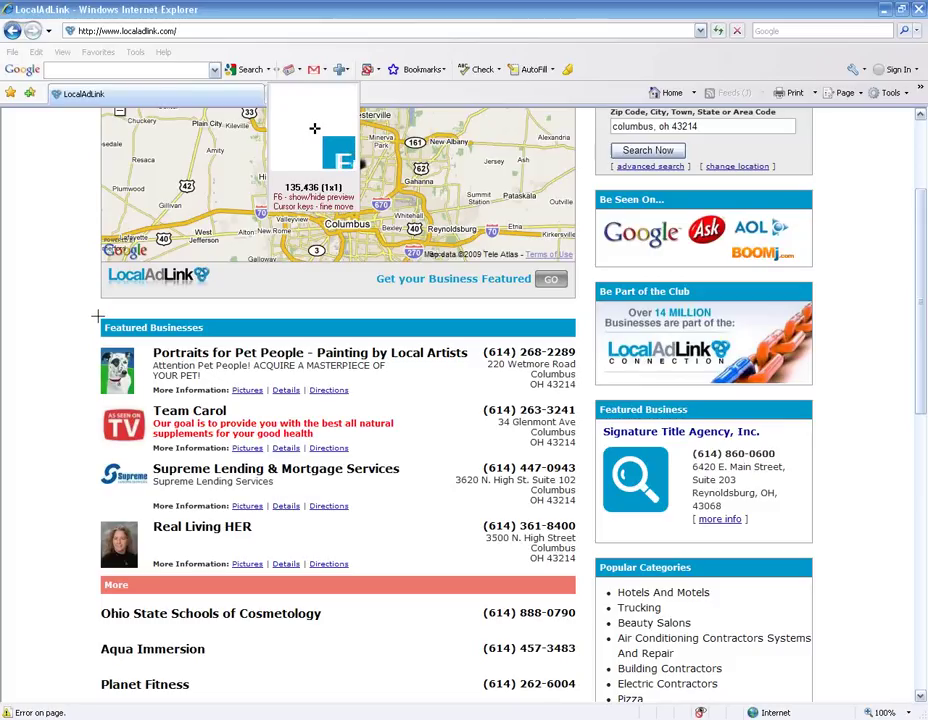
Mark the capture from the Featured Businesses top-left corner to just below the More bar
click(98, 317)
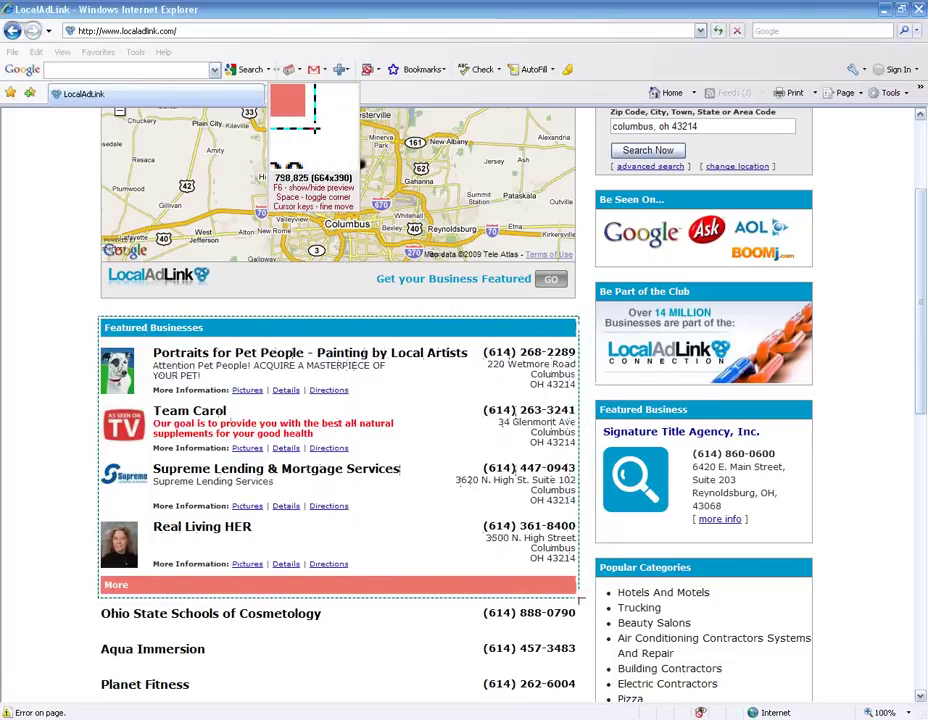
click(579, 599)
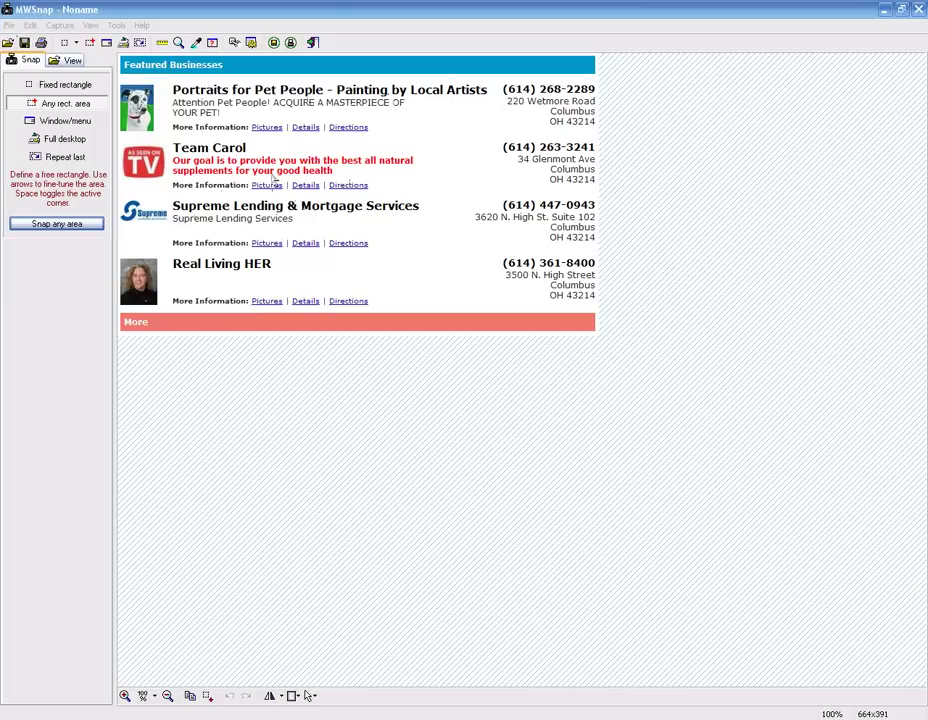
Open File > Save as..., close it without saving, and switch back to Internet Explorer
click(9, 25)
click(30, 56)
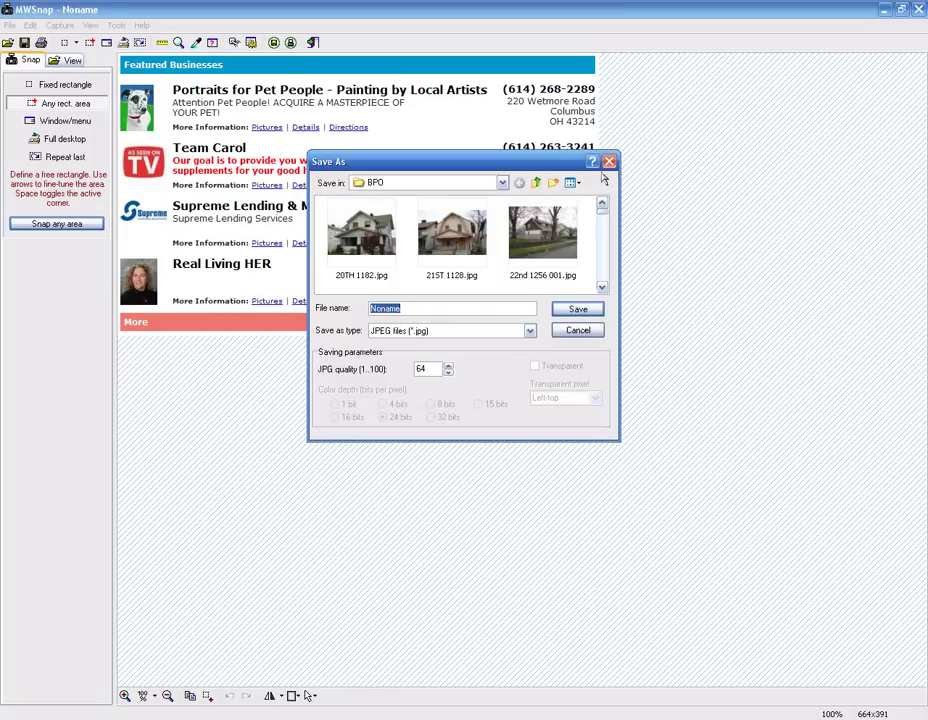
click(577, 331)
key(alt+Tab)
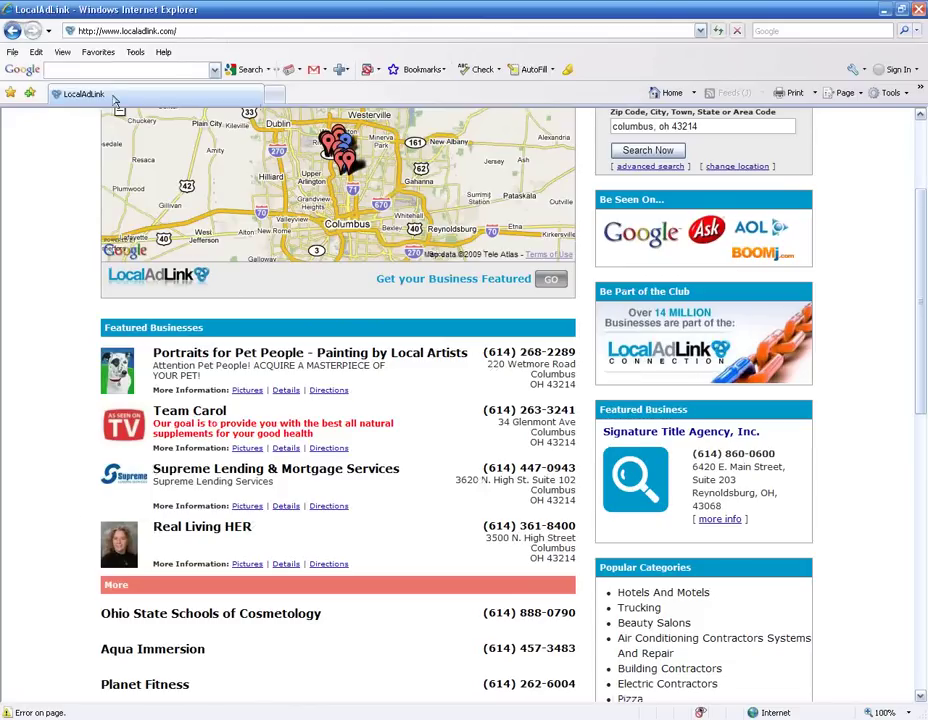
Go to ritasicecream.com in the Internet Explorer address bar
click(136, 32)
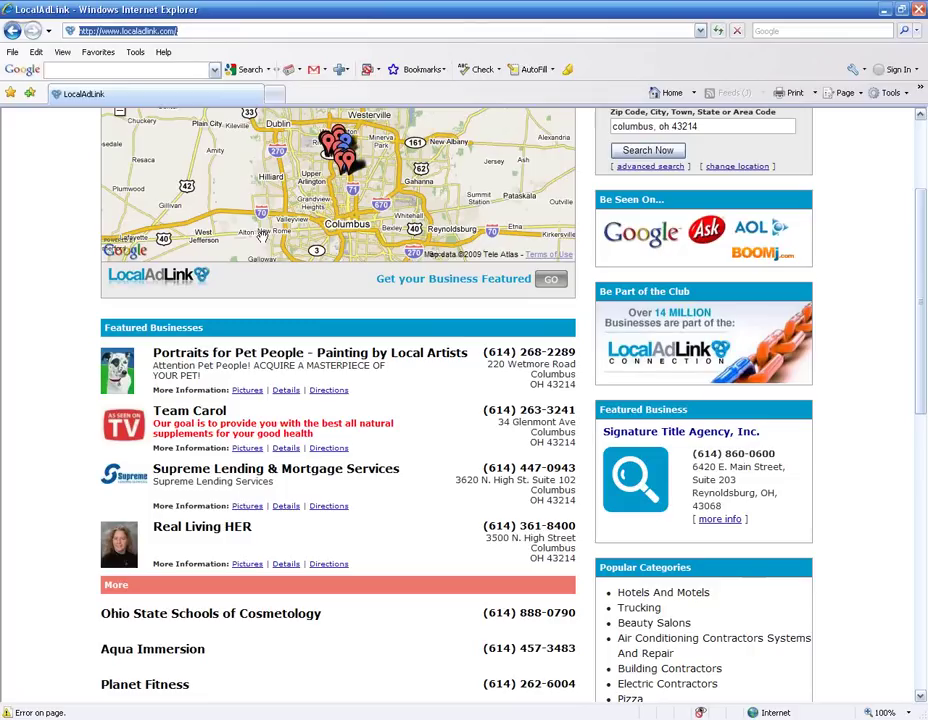
text(ritas)
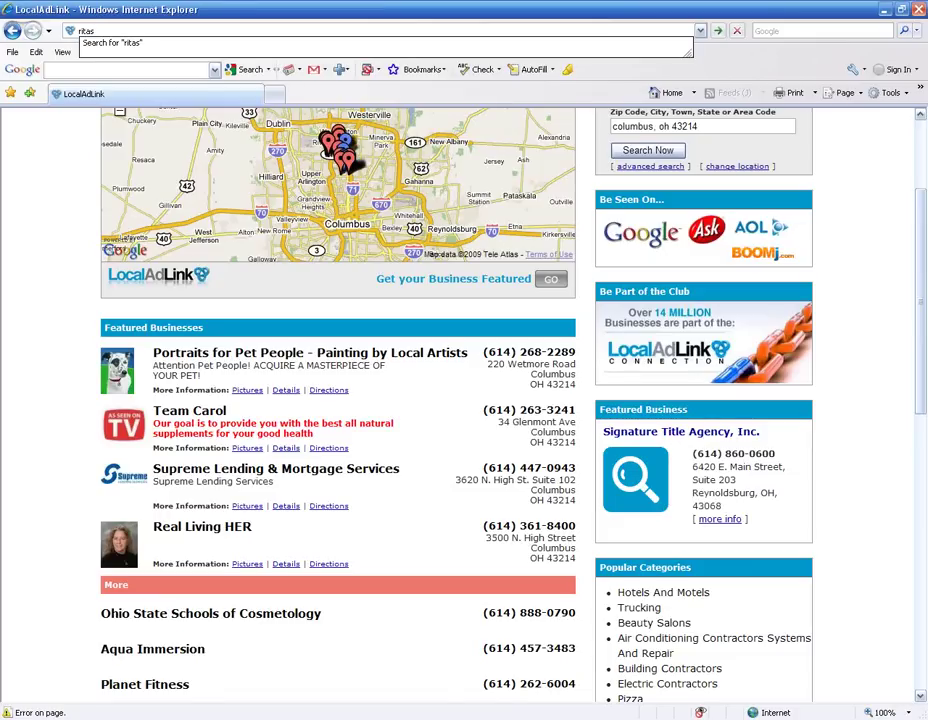
text(icecream.com)
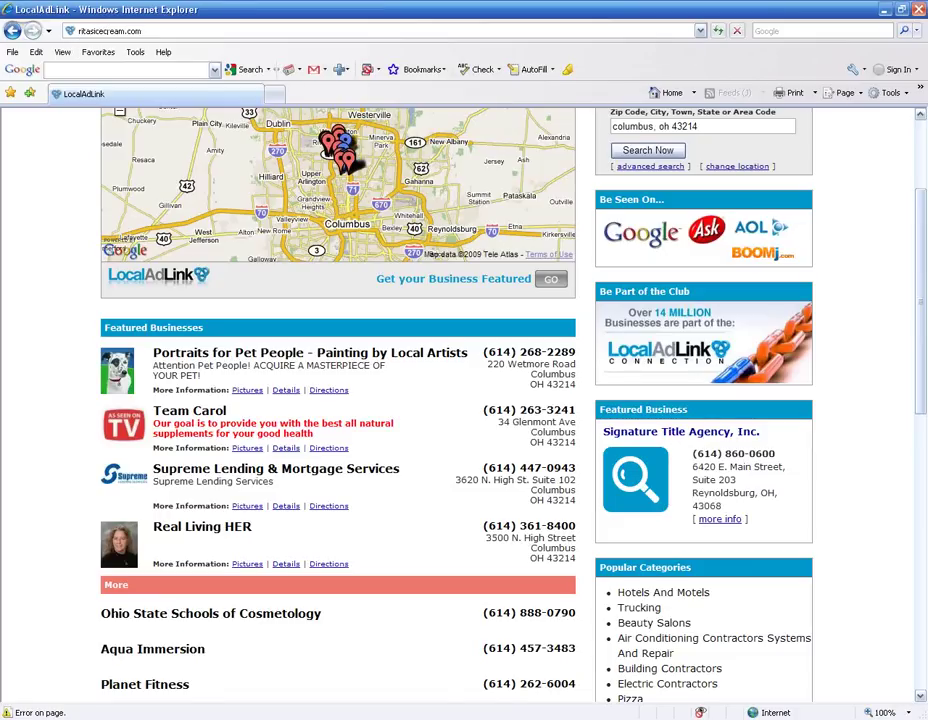
key(Return)
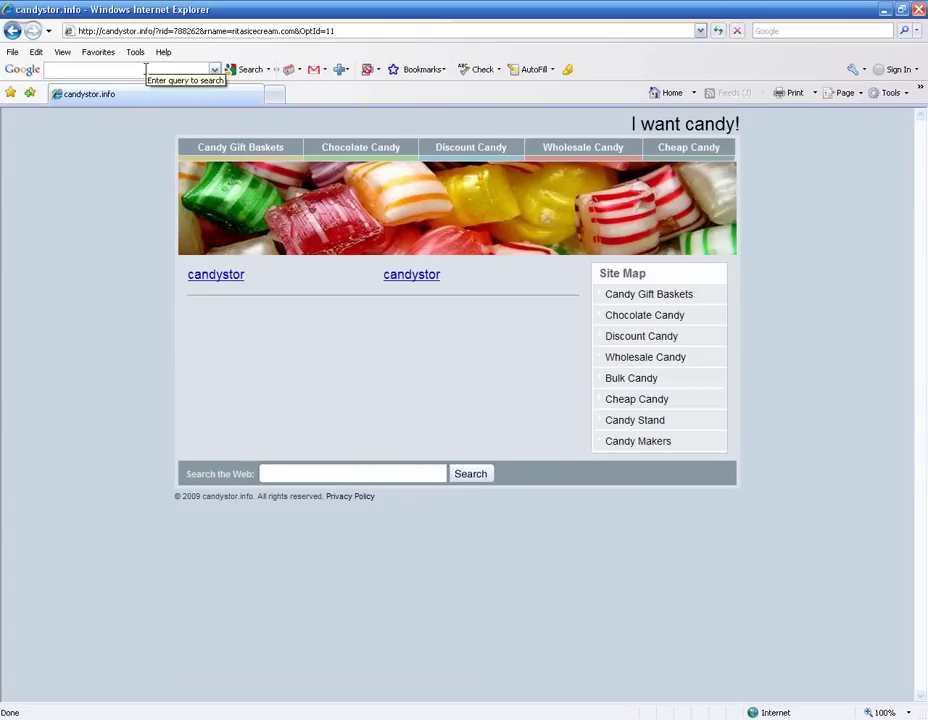
Search Google for 'ritas ice cream' and open the Rita's Franchise Company Cool Treats result
click(146, 70)
text(rit)
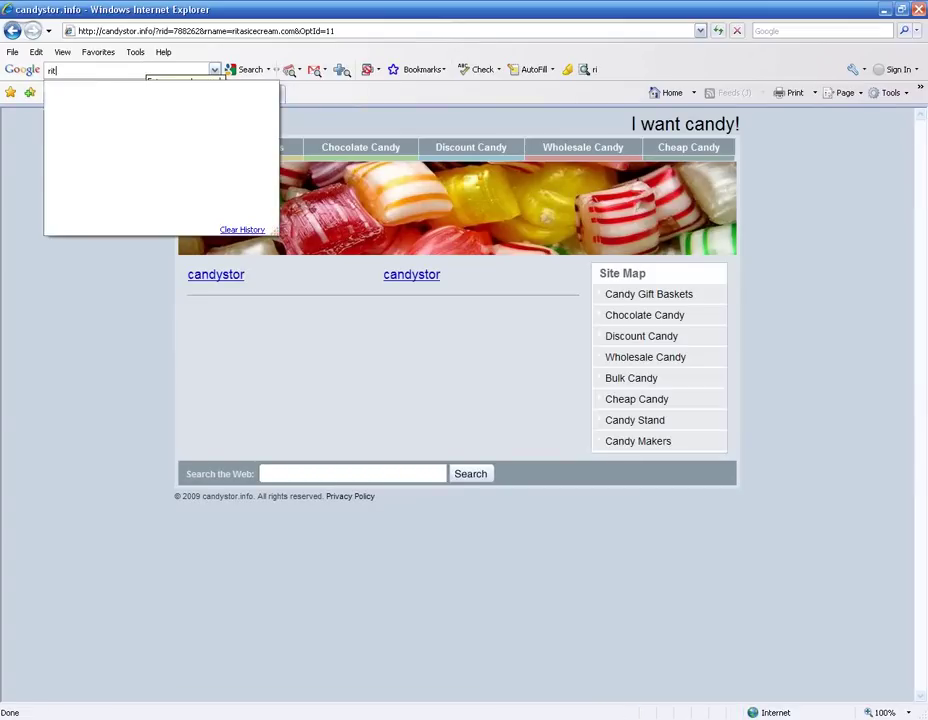
text(as ice crea)
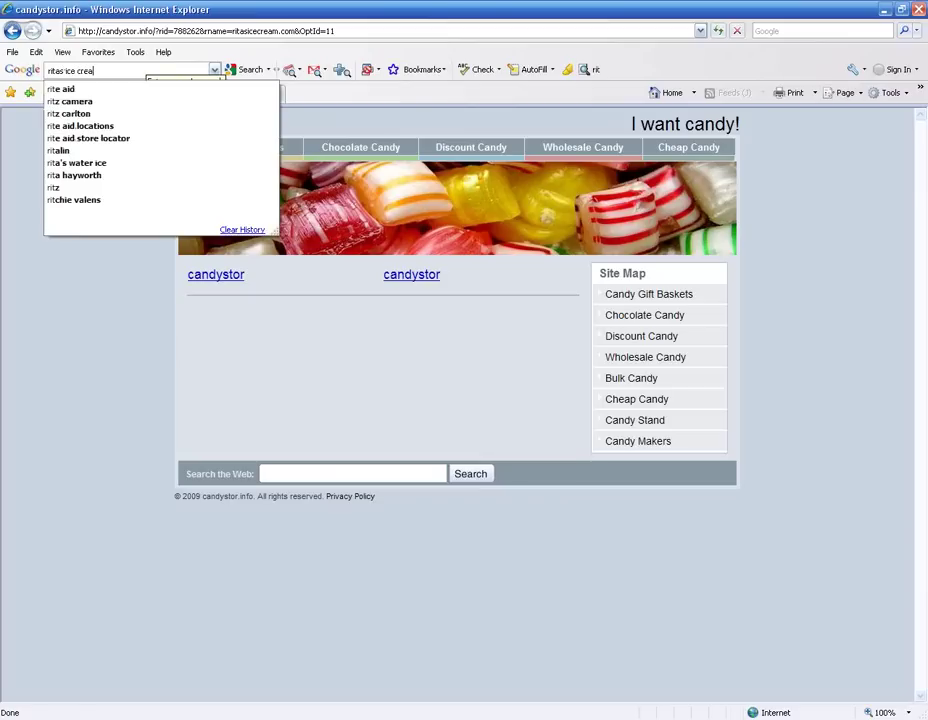
text(m)
key(Return)
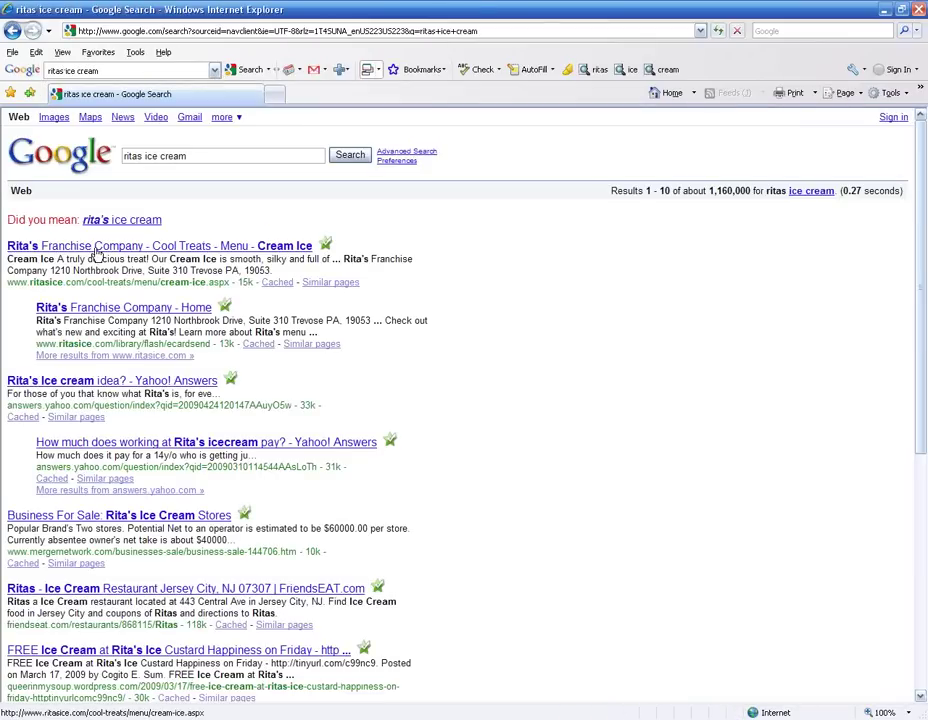
click(96, 252)
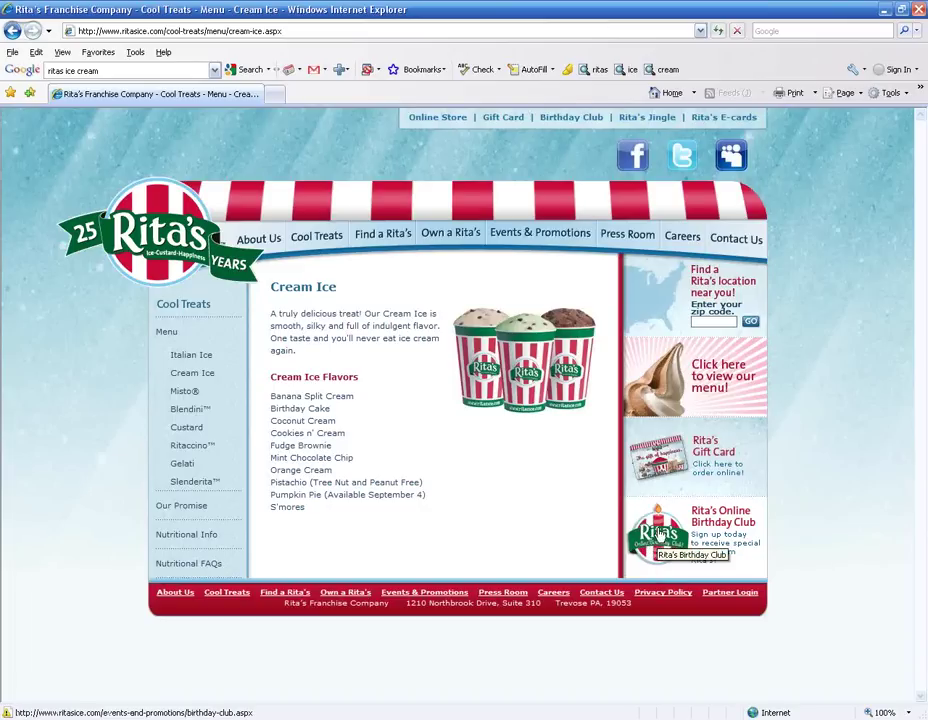
Move from Rita's Birthday Club page through Cool Treats to the About Us – Our Mission page
click(652, 546)
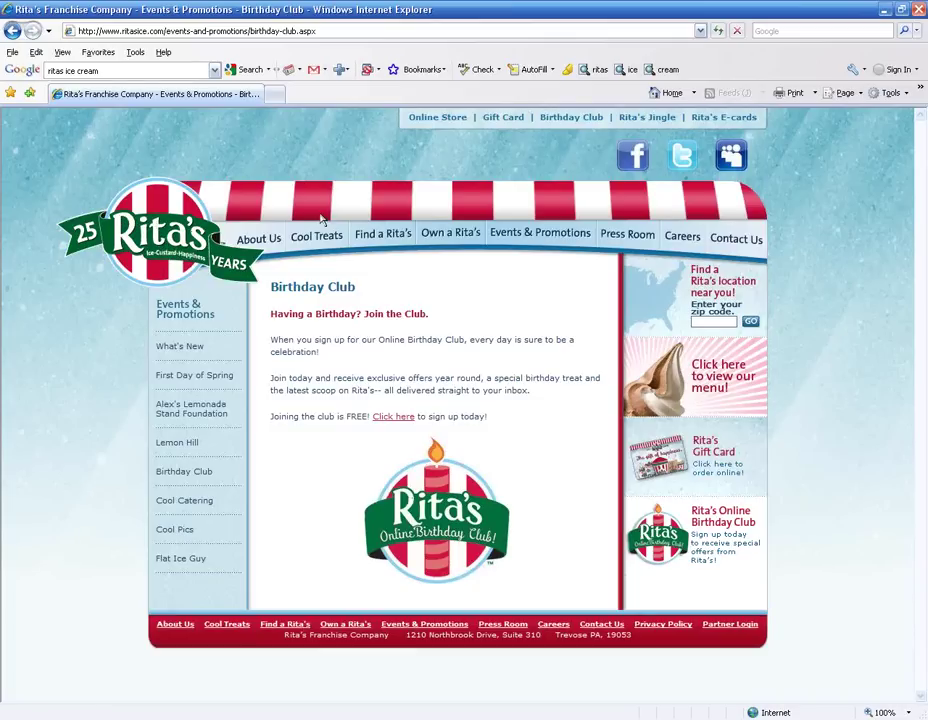
mouse_move(325, 228)
mouse_move(258, 238)
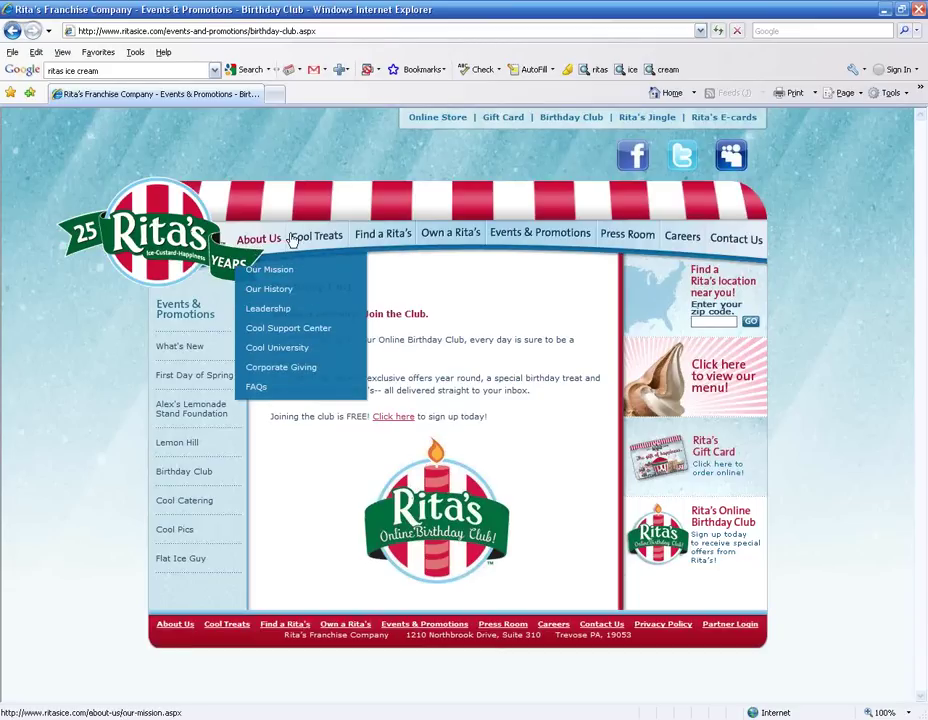
click(324, 238)
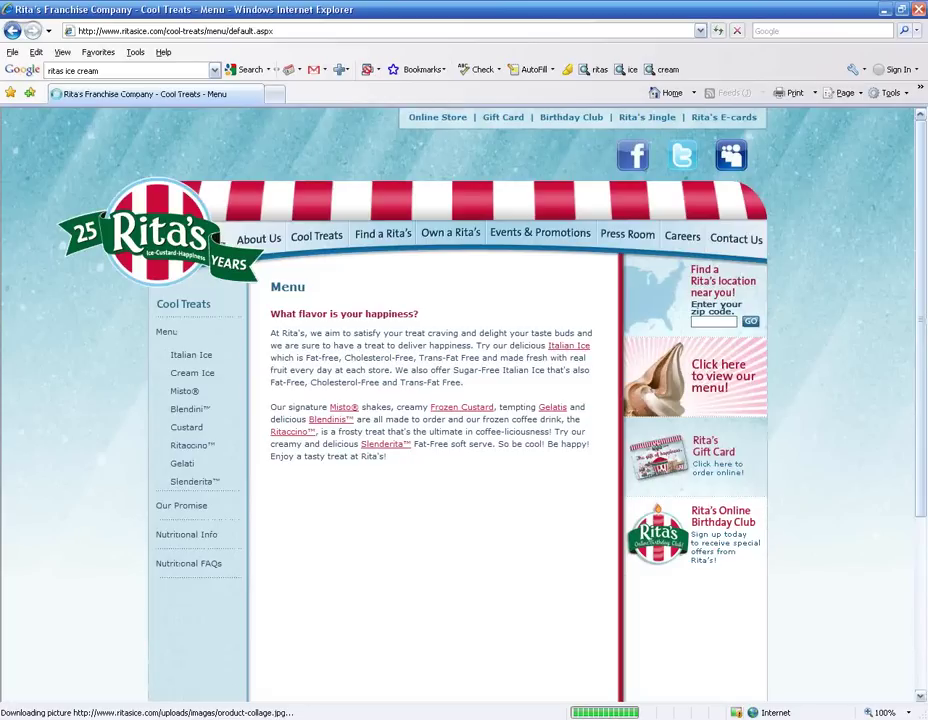
click(245, 240)
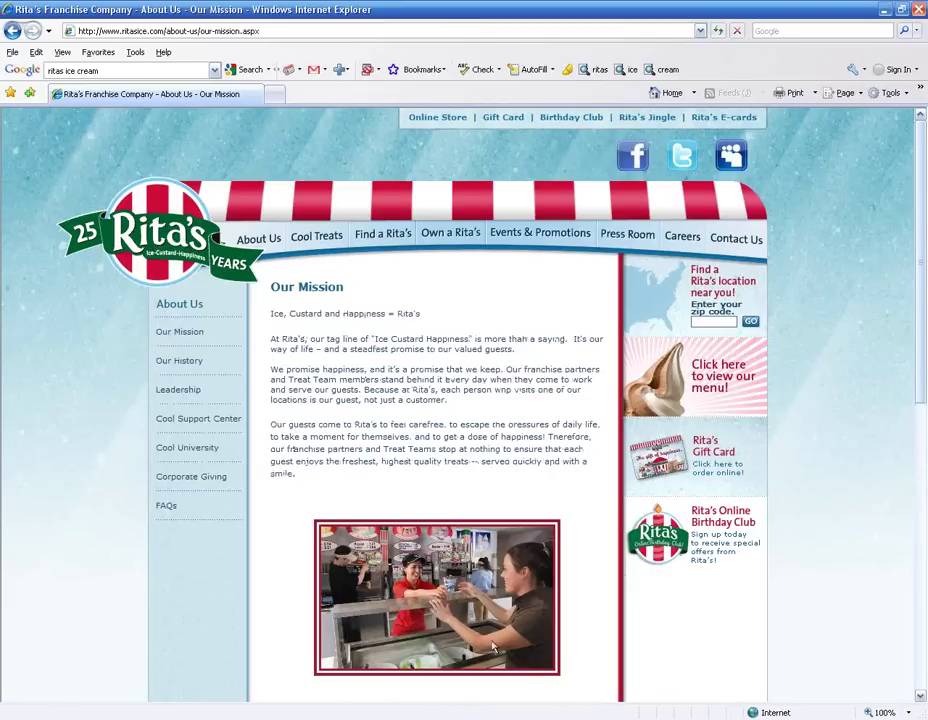
Snap a 179x150 area around the Rita's logo with MWSnap's any-area capture
click(516, 716)
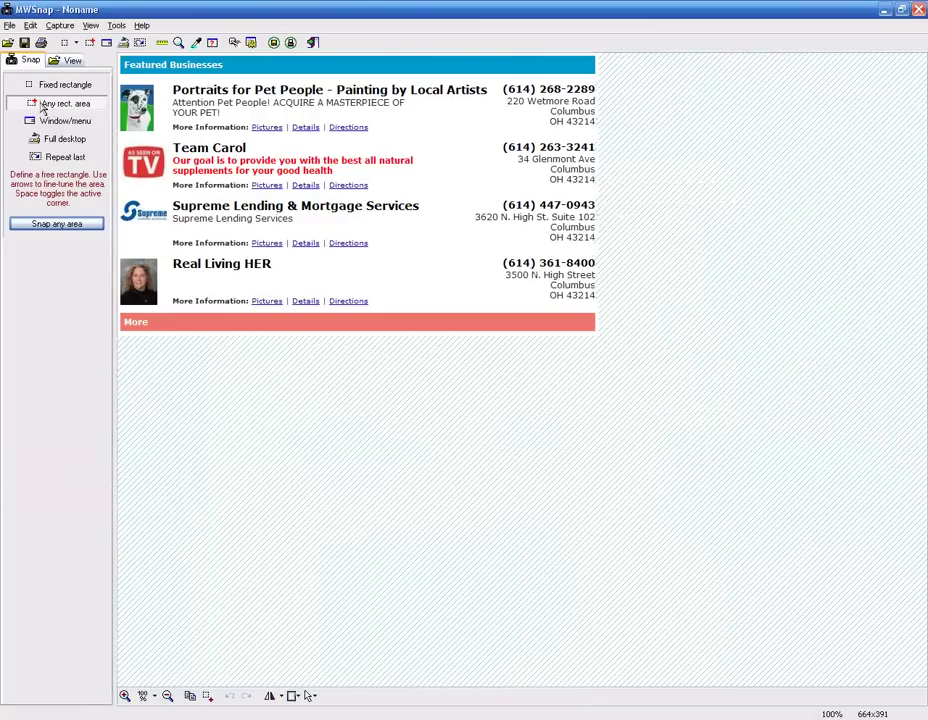
click(66, 227)
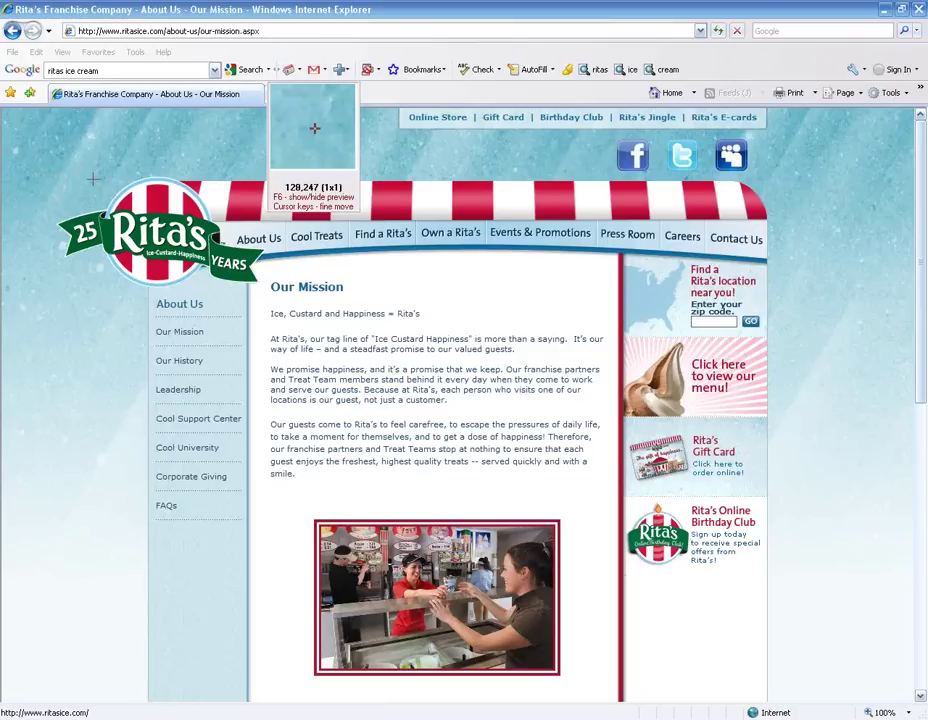
drag(93, 181, 136, 215)
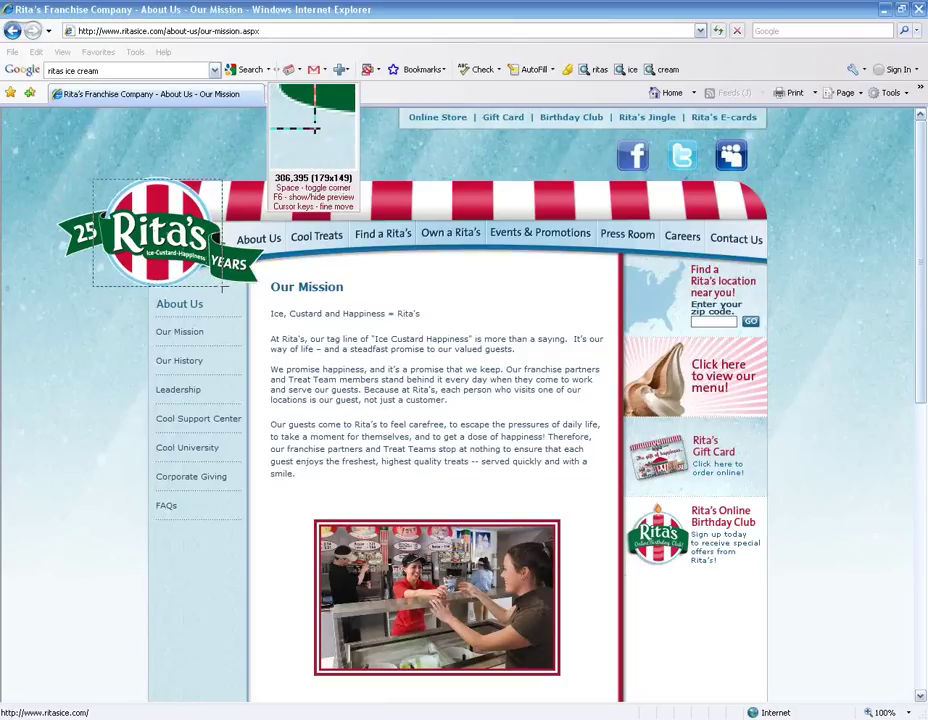
click(222, 289)
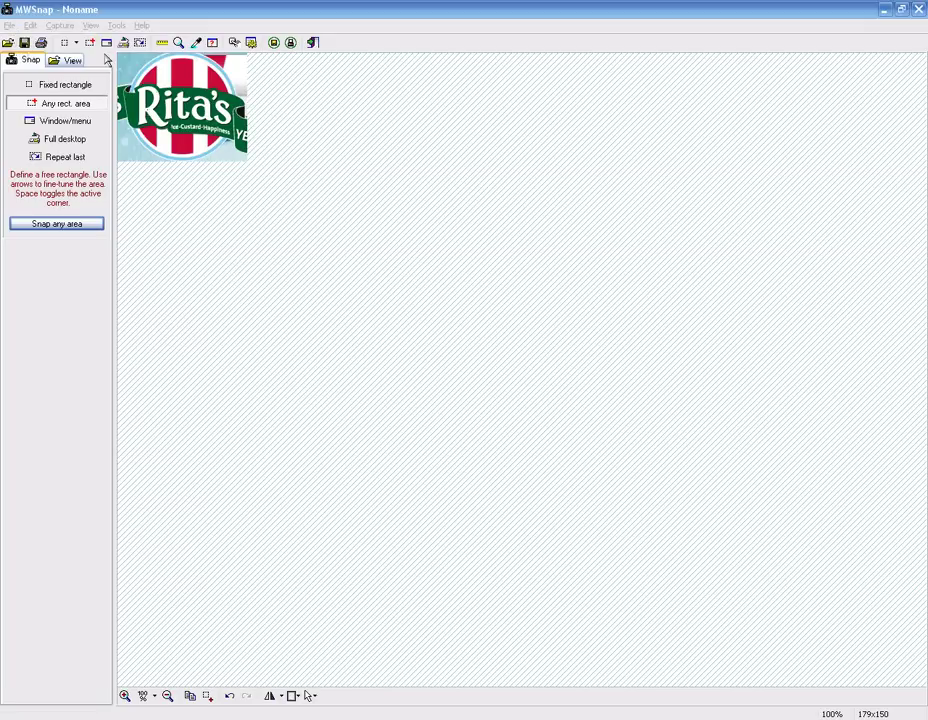
In Internet Explorer, open Rita's Cool Treats > Italian Ice page and scroll down to the flavor lists
key(alt+Tab)
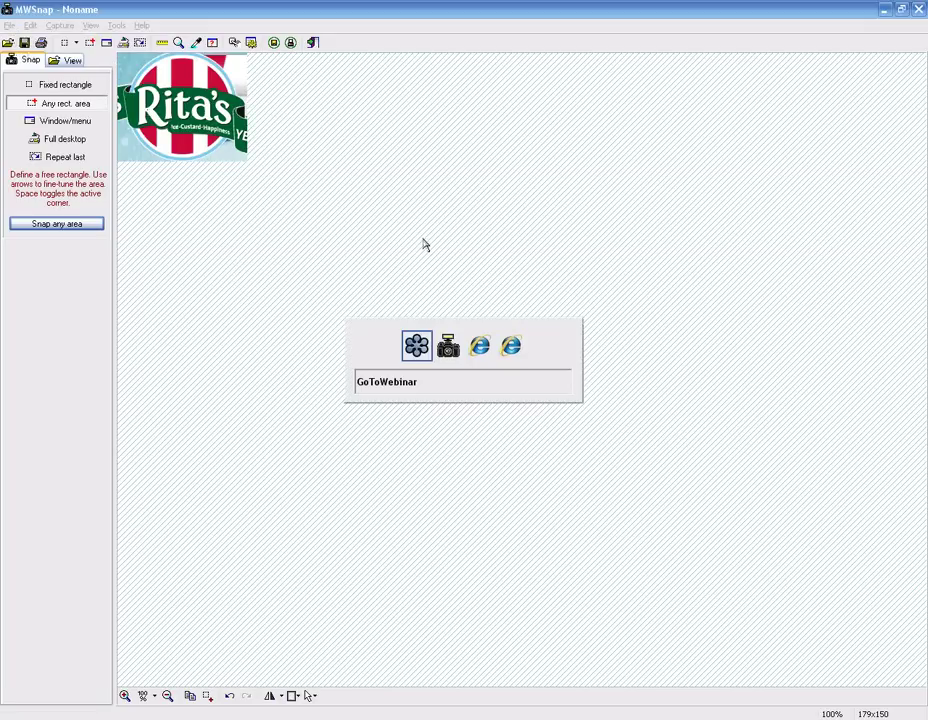
key(alt+Tab)
key(alt+Tab)
key(alt+Tab)
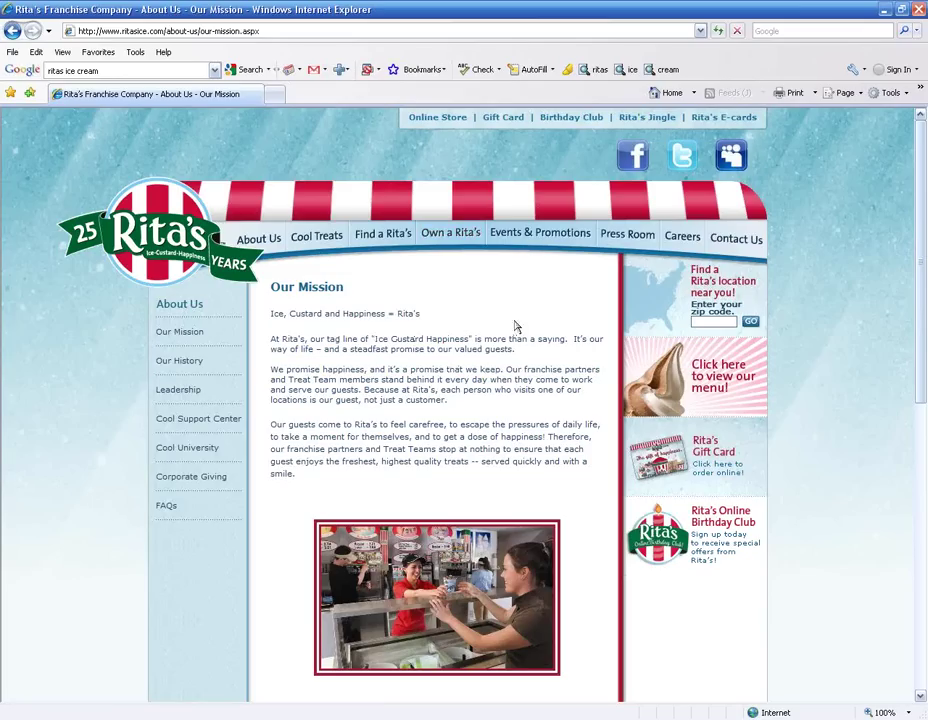
mouse_move(620, 232)
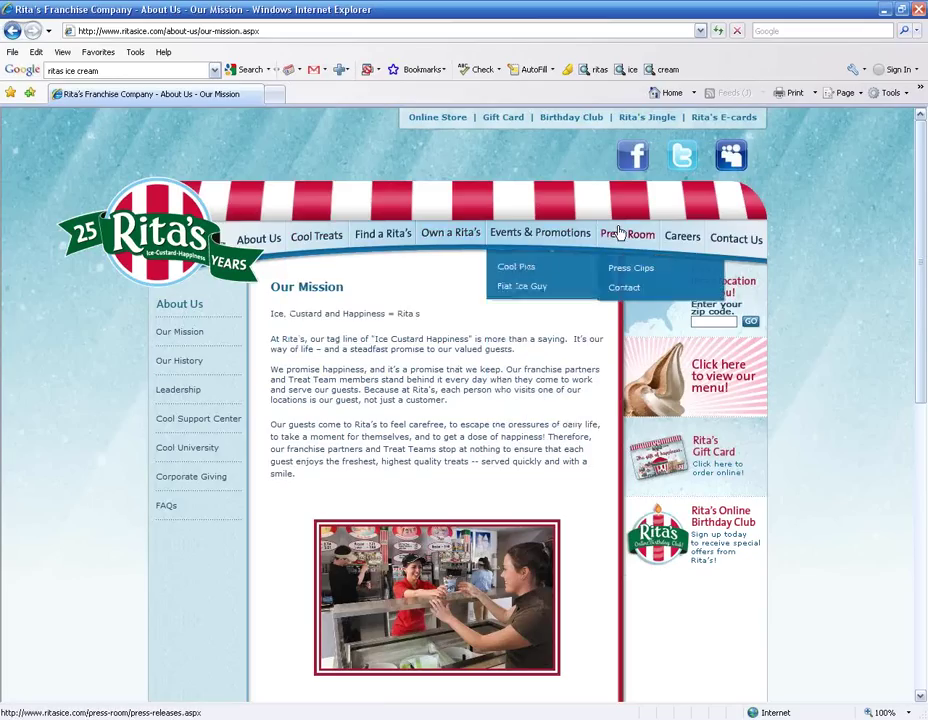
click(303, 243)
mouse_move(365, 270)
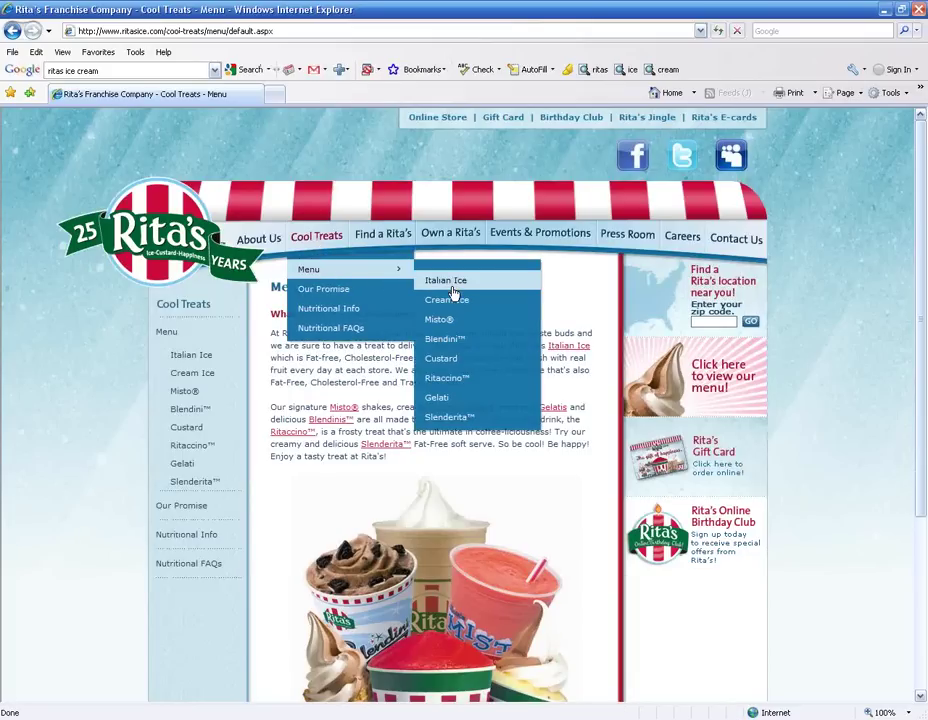
click(452, 288)
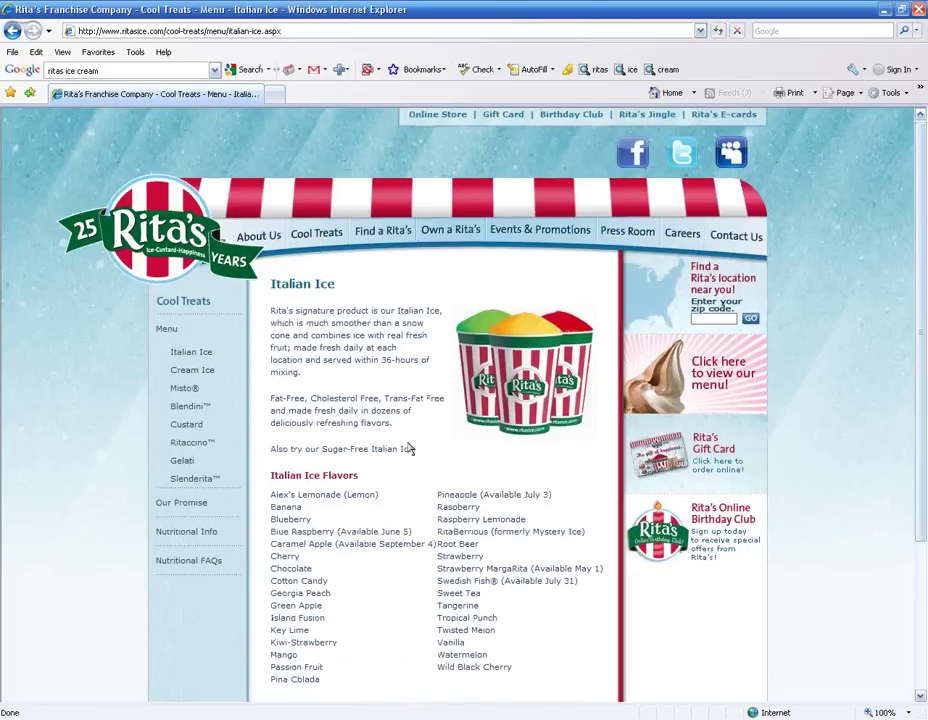
scroll(408, 448, down, 3)
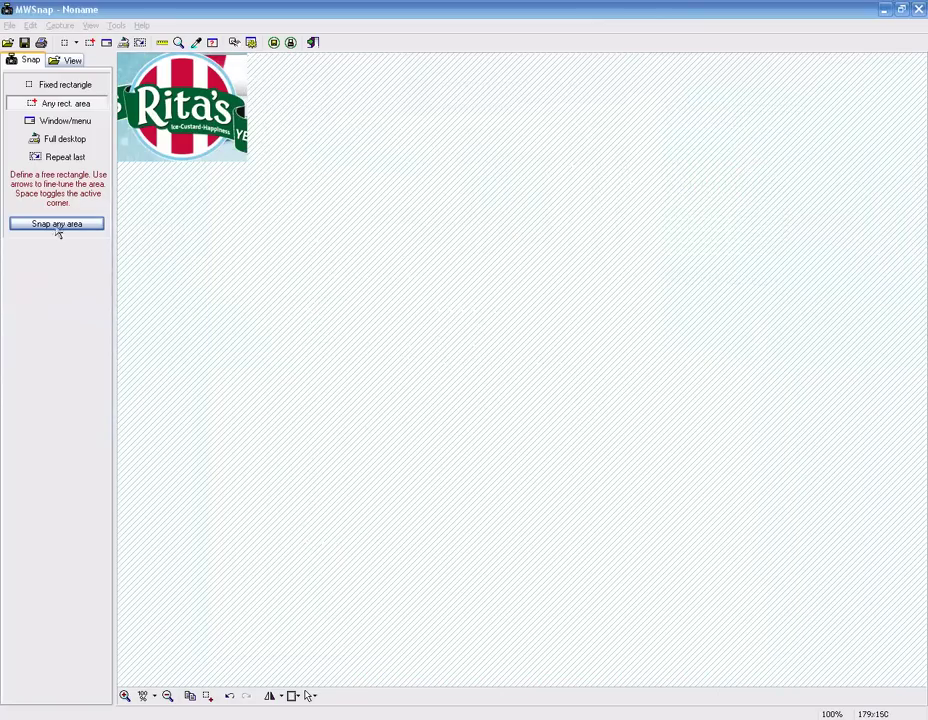
Capture a 475x484 area covering the Italian Ice and Sugar-Free Italian Ice flavor lists
click(62, 225)
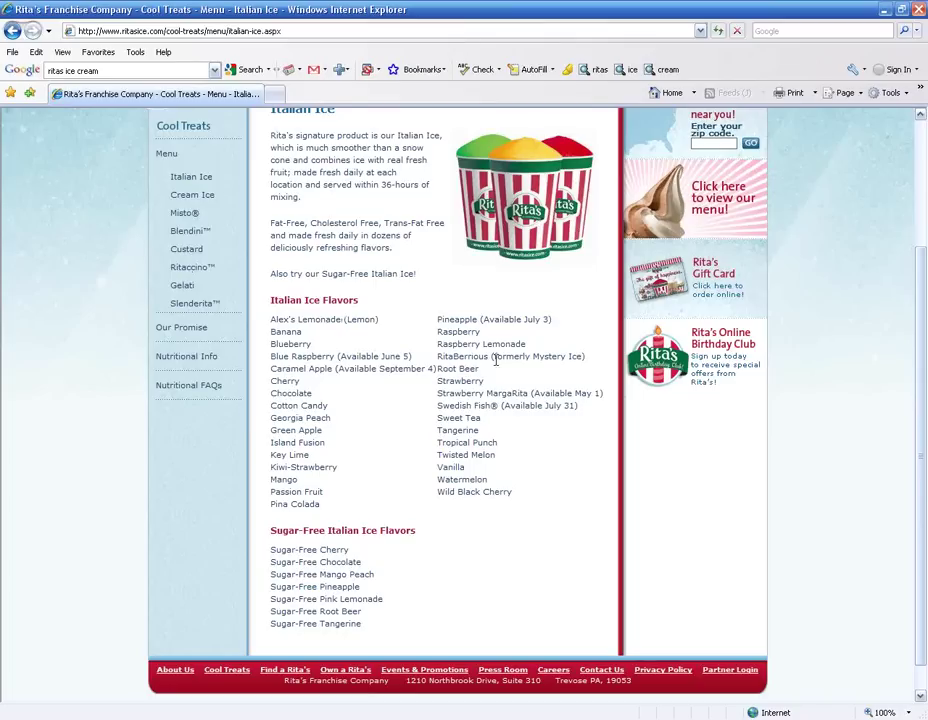
click(265, 293)
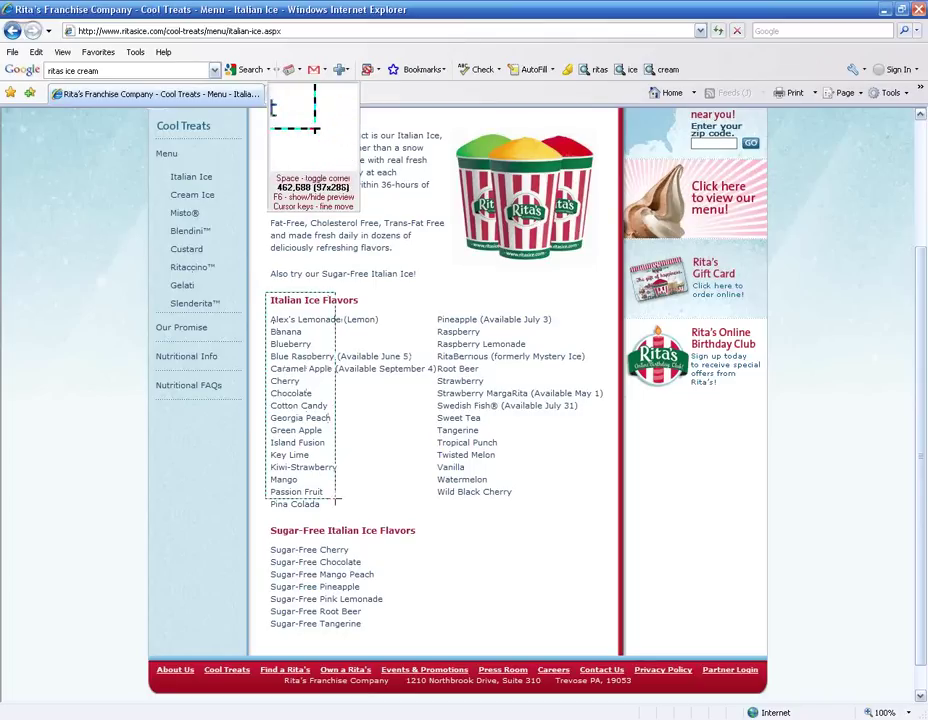
click(611, 646)
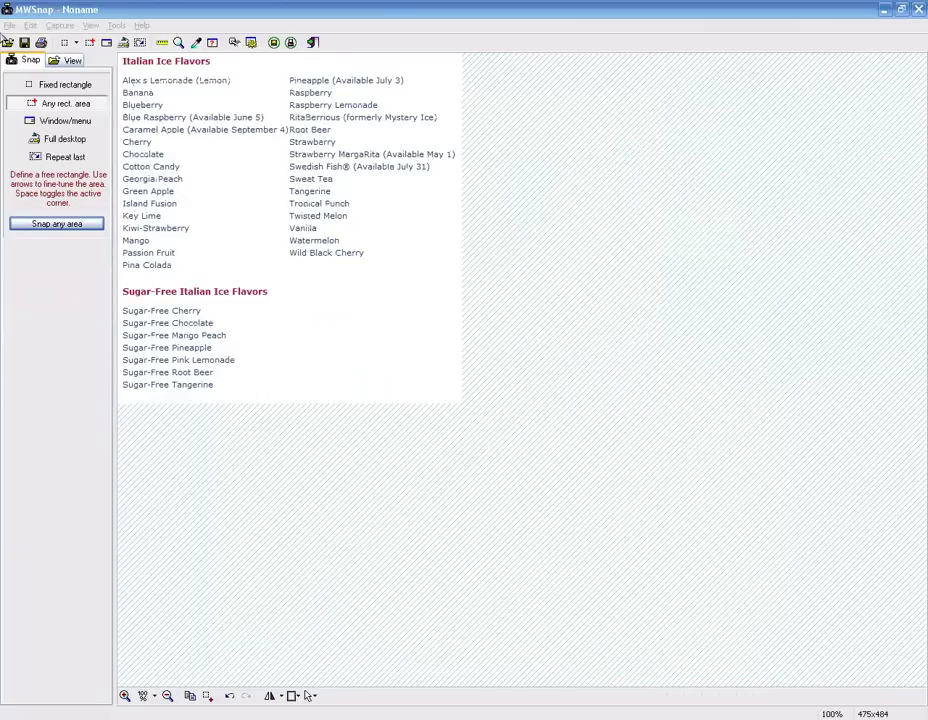
Start saving the capture as 'ritasmen' in My Documents\LAL, then cancel and return to the browser
click(24, 44)
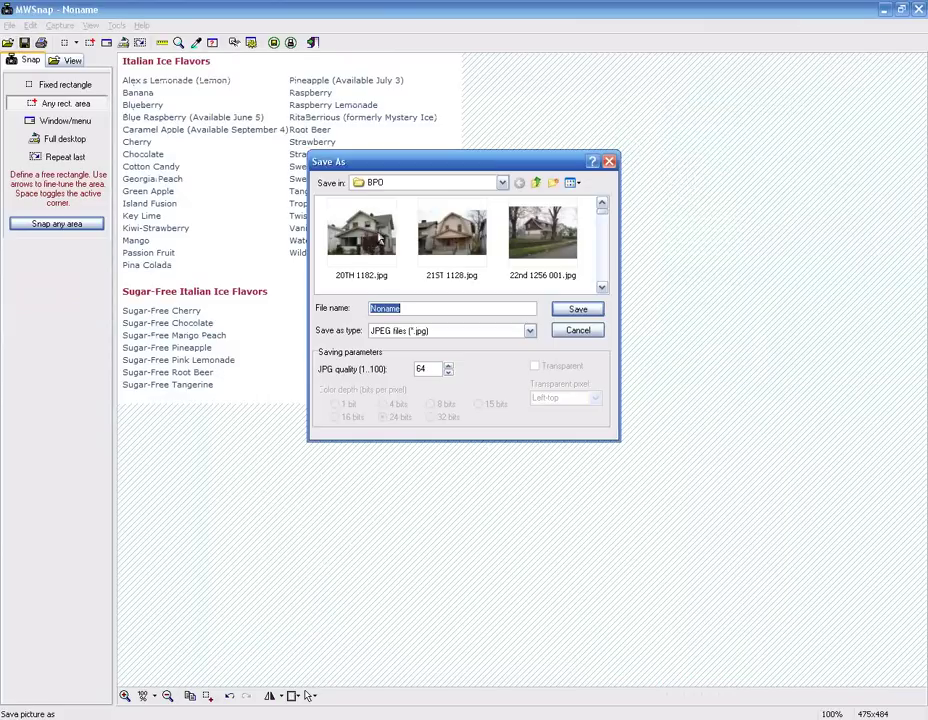
click(536, 182)
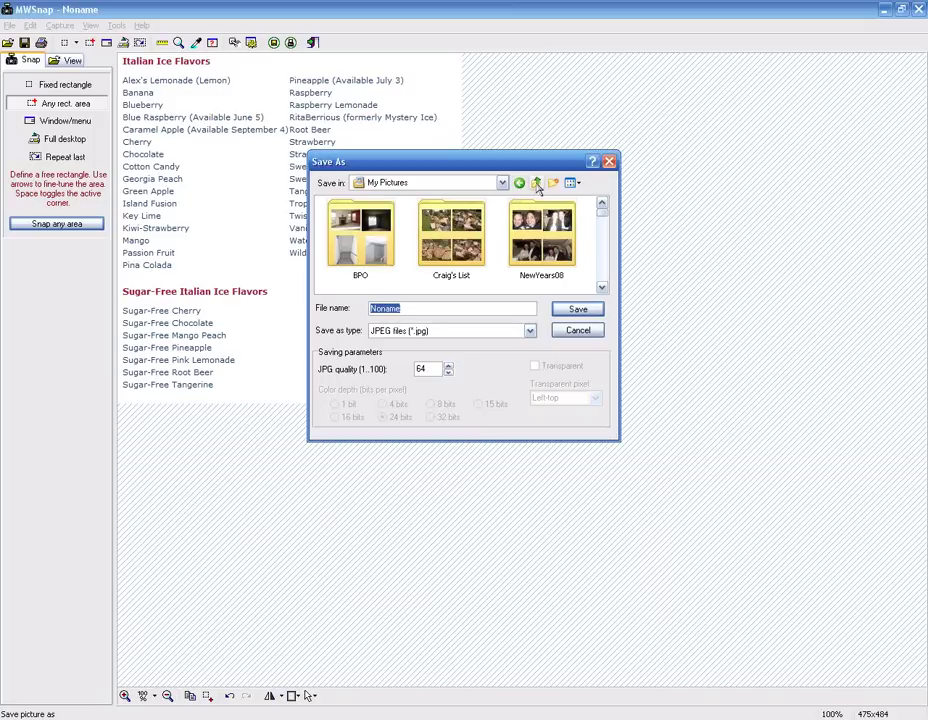
scroll(493, 288, down, 2)
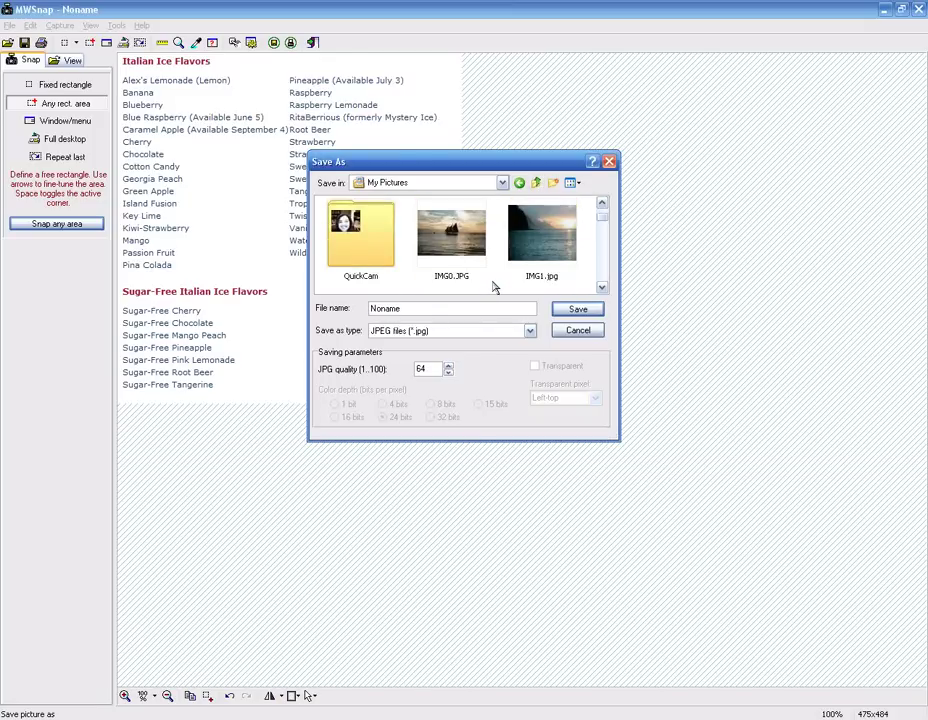
scroll(503, 200, up, 1)
click(503, 184)
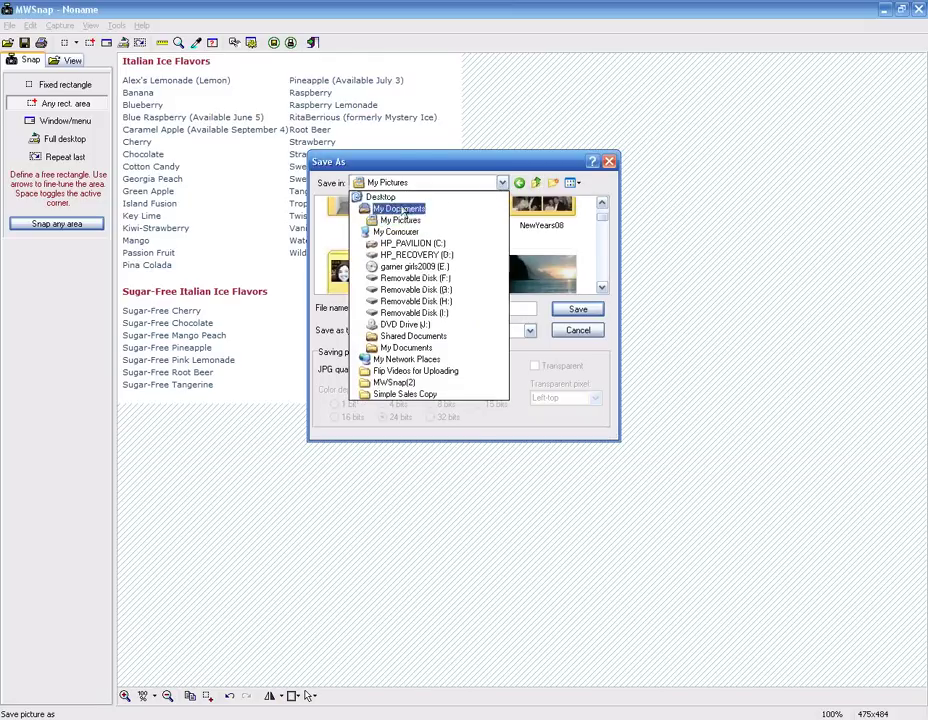
click(400, 208)
double_click(458, 203)
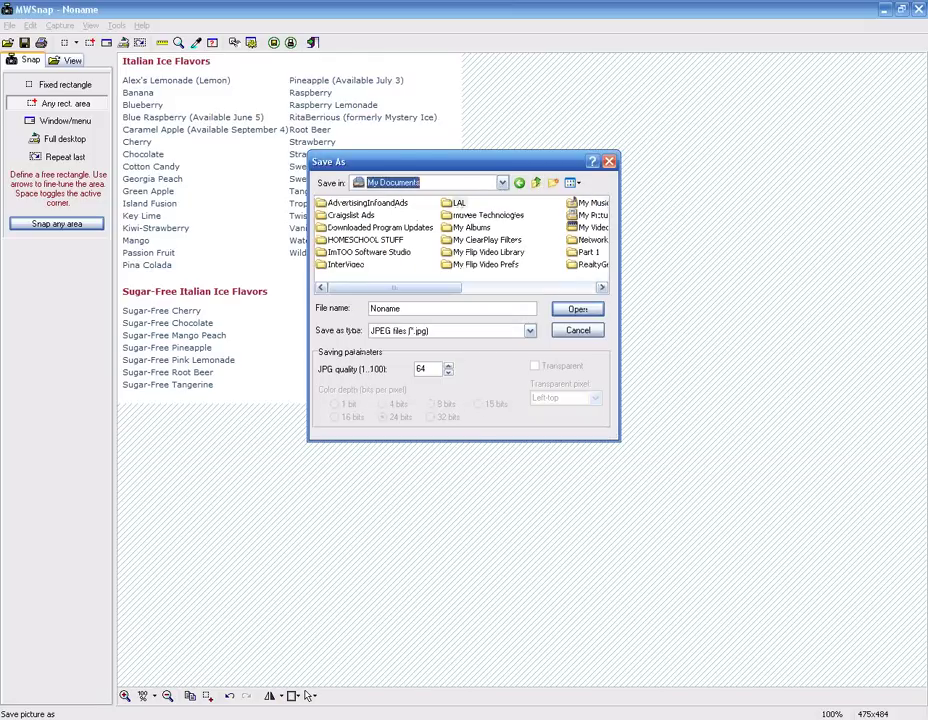
double_click(414, 309)
text(ri)
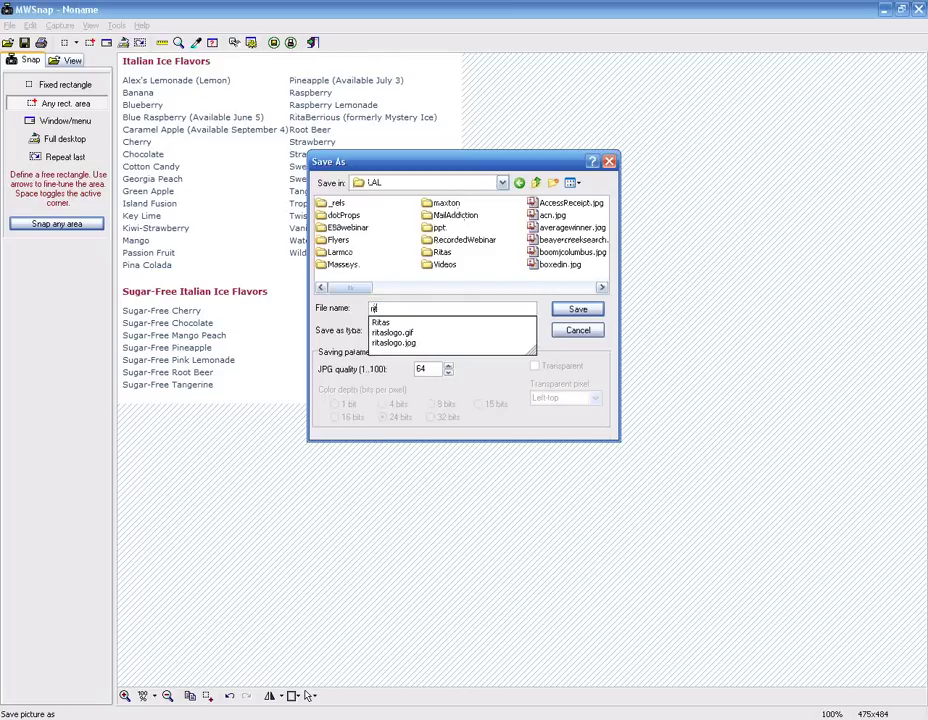
text(tasmenu)
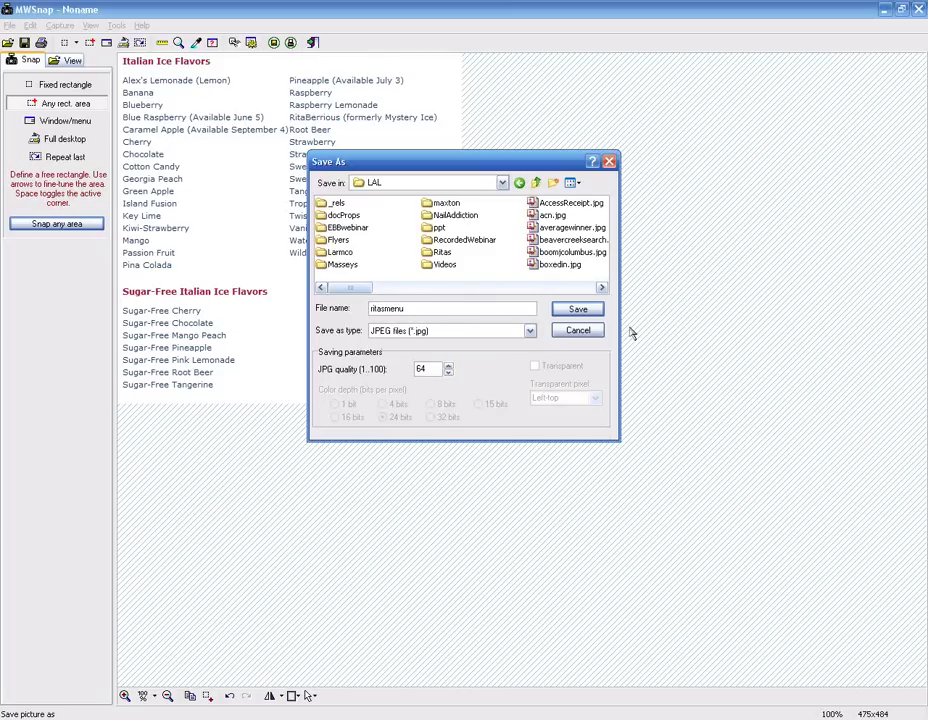
click(579, 331)
key(alt+Tab)
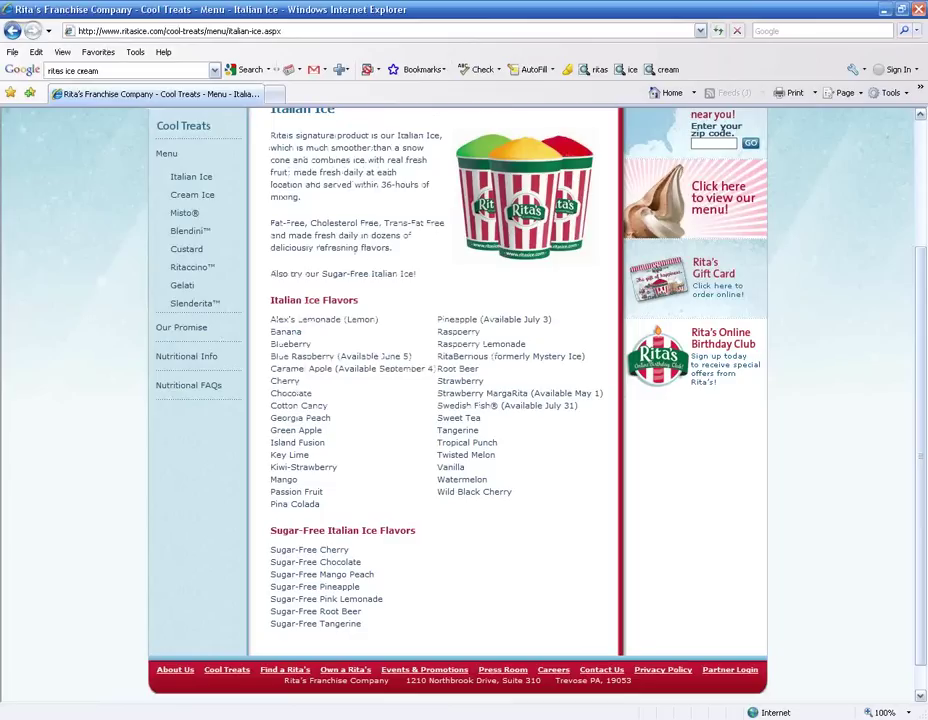
Scroll to the top and capture the 216x213 photo of the three Italian Ice cups
scroll(300, 242, up, 3)
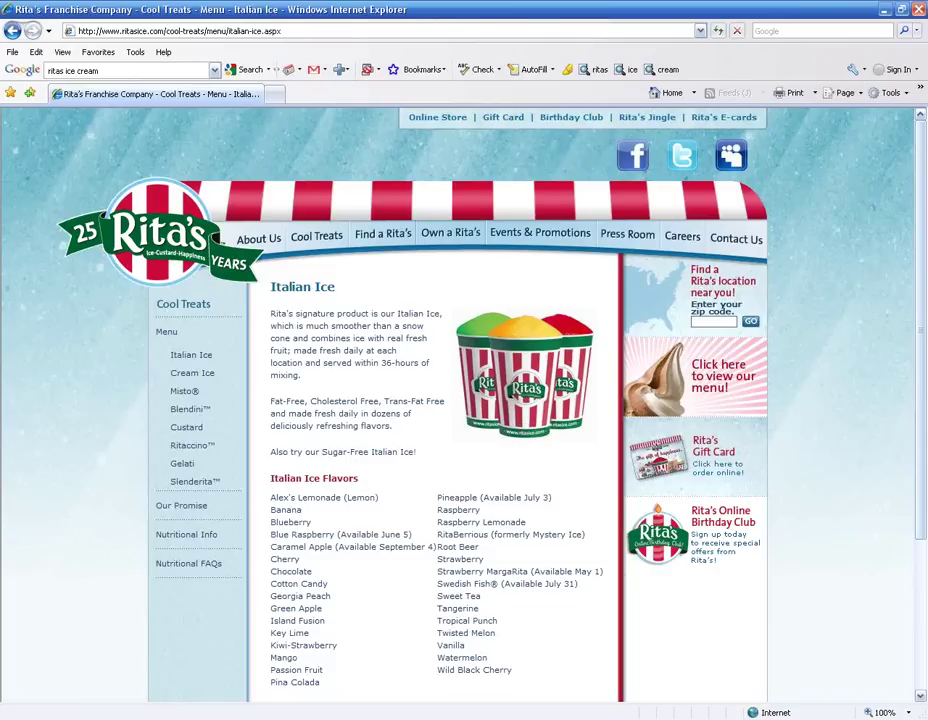
key(alt+Tab)
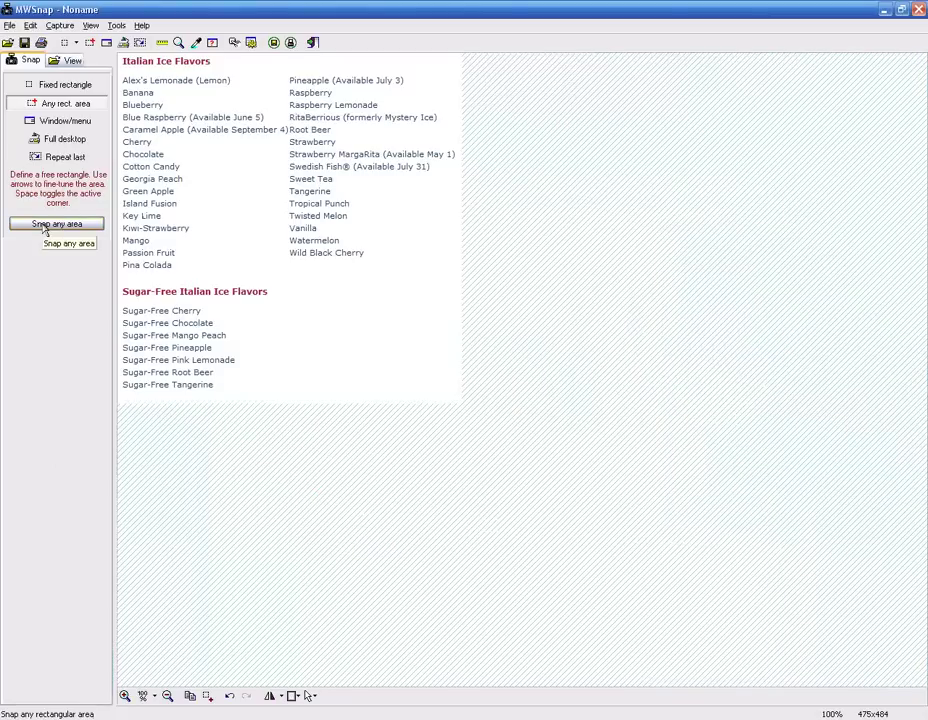
click(44, 228)
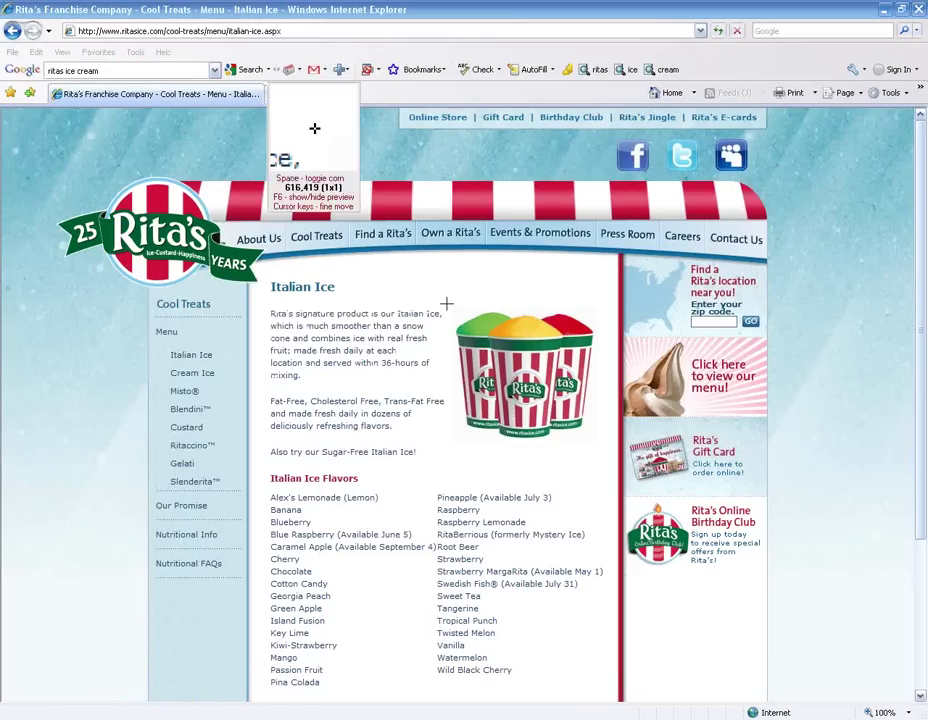
click(447, 303)
click(603, 461)
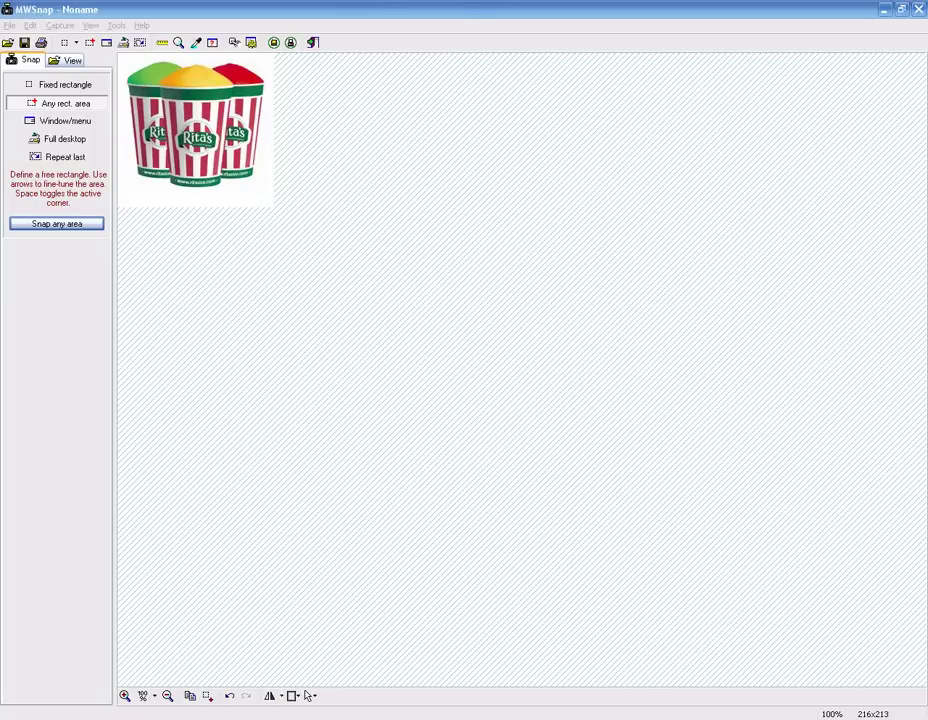
click(290, 718)
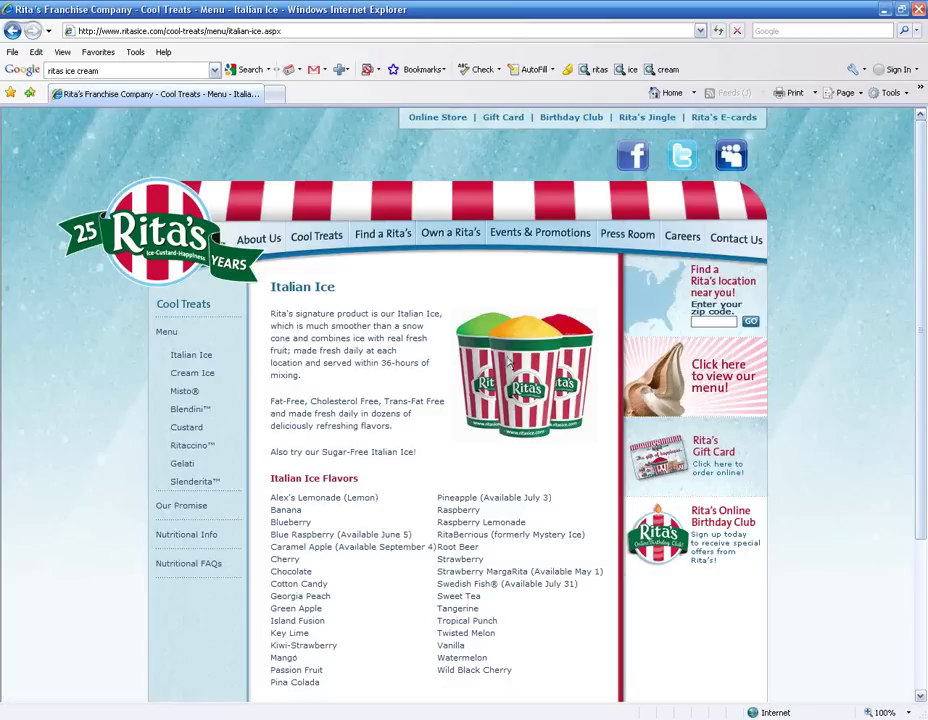
Show Rita's Italian Ice page in Internet Explorer in front of MWSnap
mouse_move(311, 240)
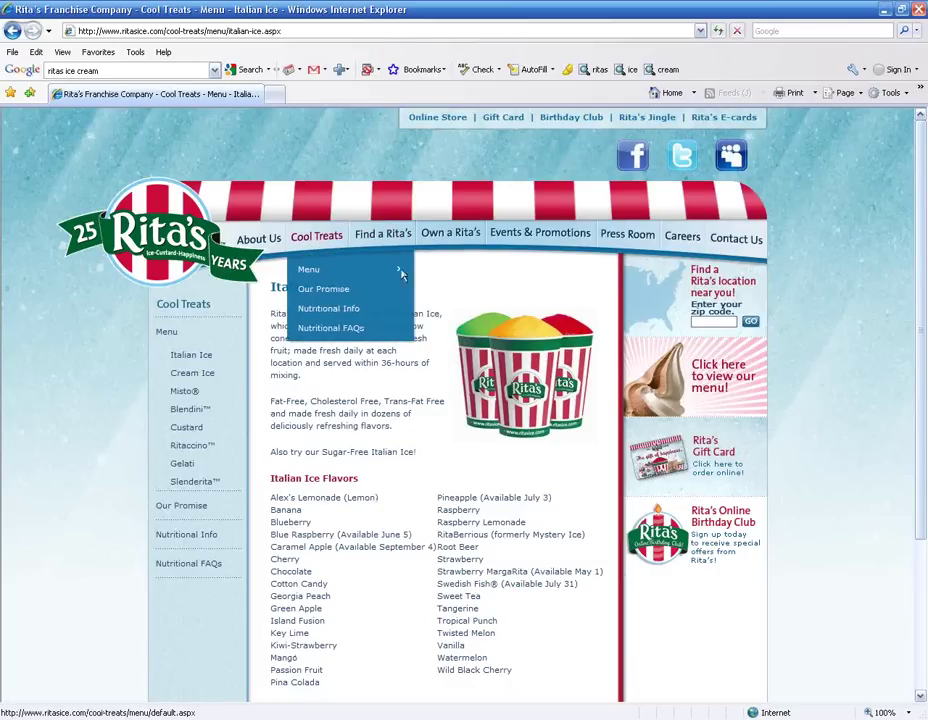